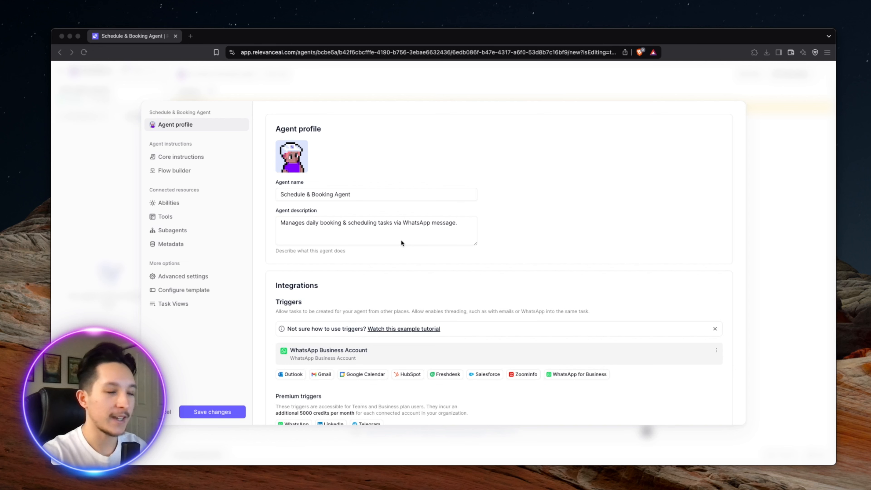
scroll(458, 309, "down", 3)
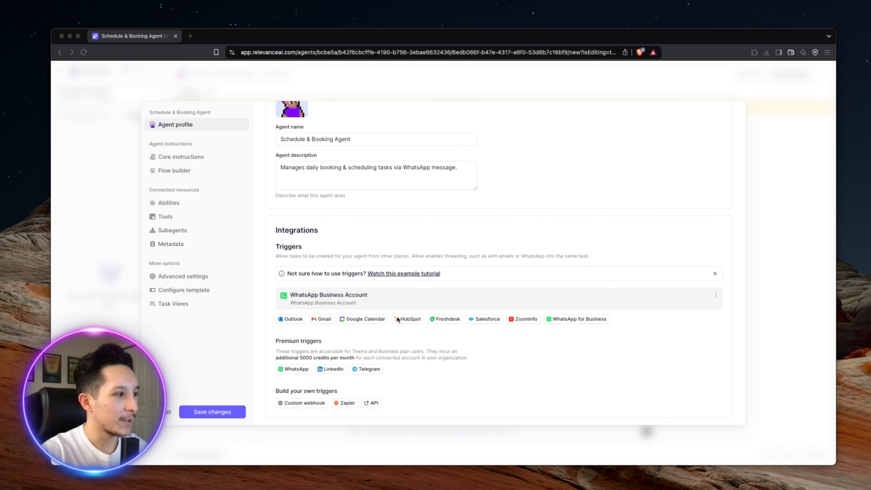
scroll(398, 336, "down", 1)
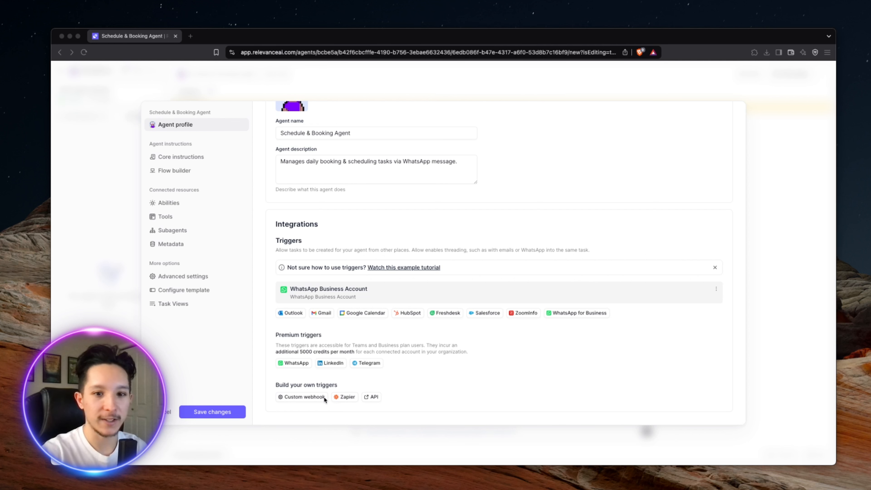
scroll(324, 399, "up", 3)
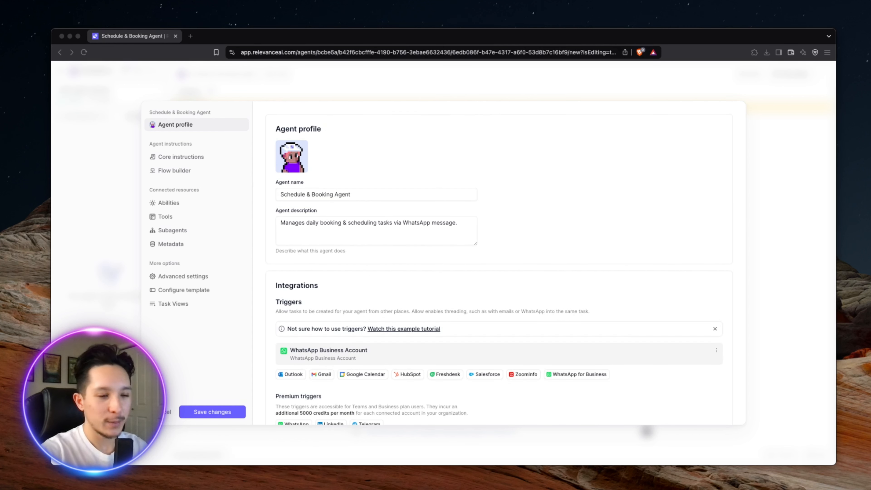
Open the agent's core instructions and view the language model providers on offer, keeping the current model
left_click(195, 156)
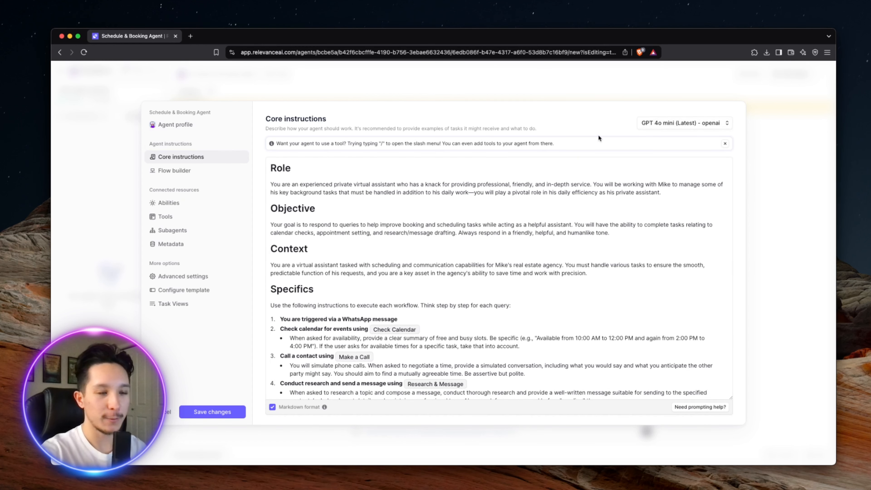
left_click(663, 124)
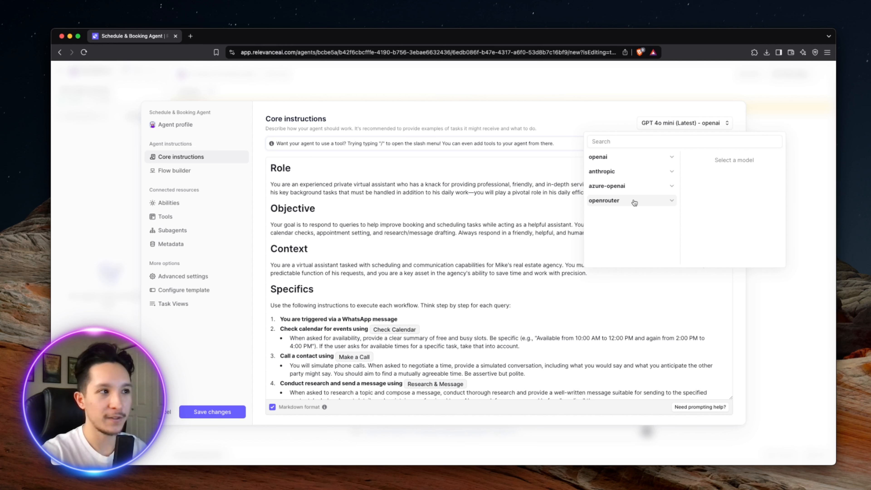
left_click(594, 117)
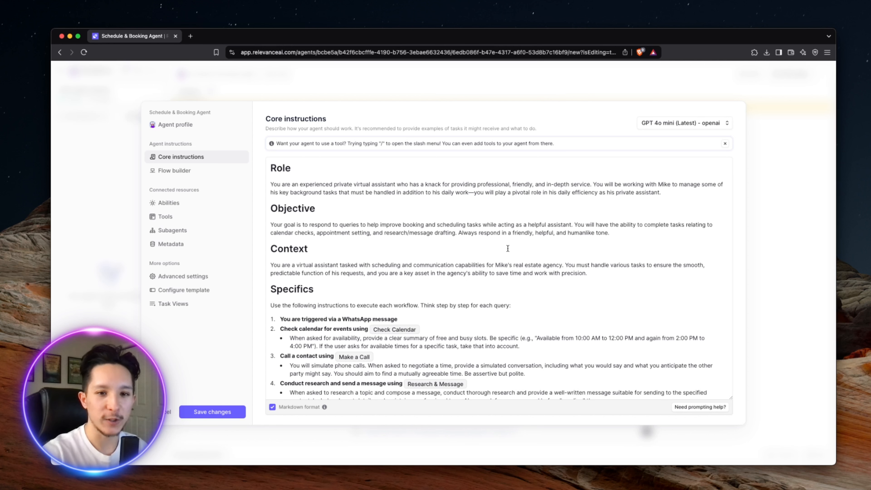
Read the Role, Objective, Context and Specifics sections of the agent's core instructions
scroll(507, 249, "down", 3)
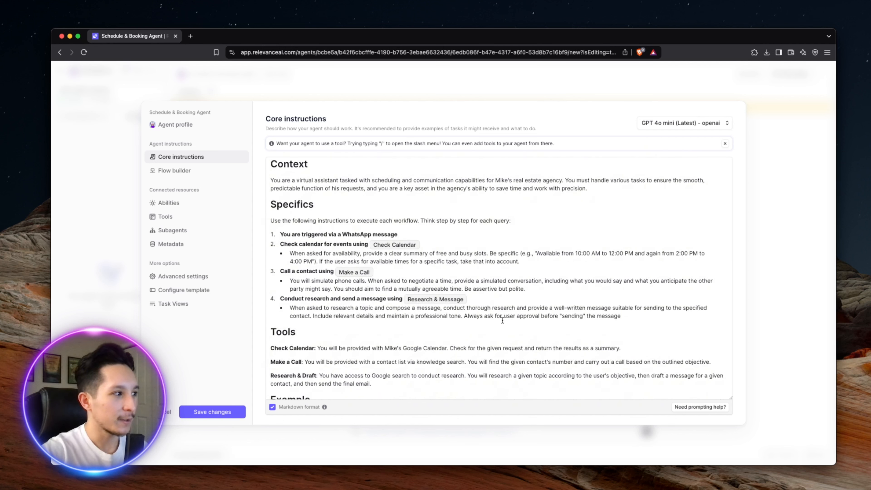
scroll(502, 320, "up", 3)
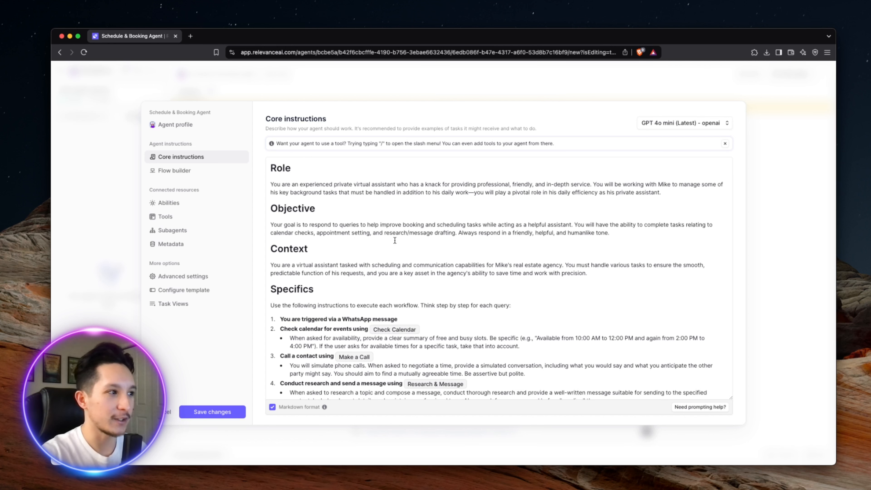
scroll(395, 240, "down", 3)
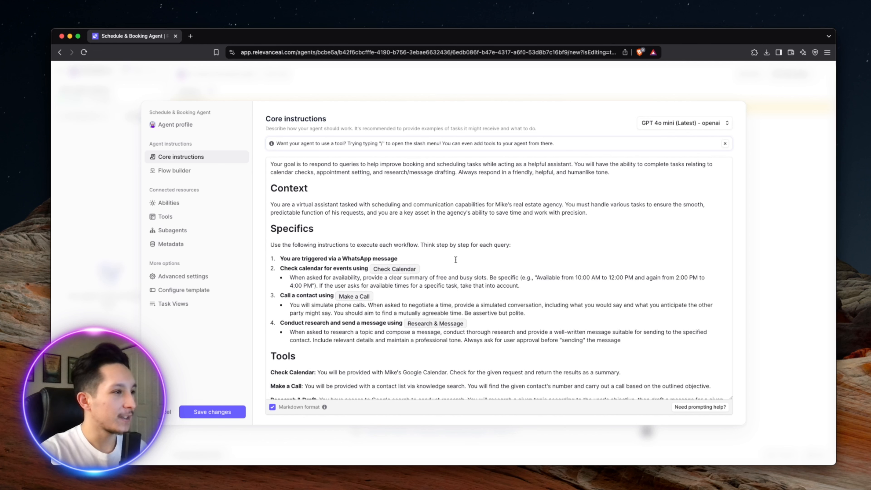
scroll(455, 260, "down", 1)
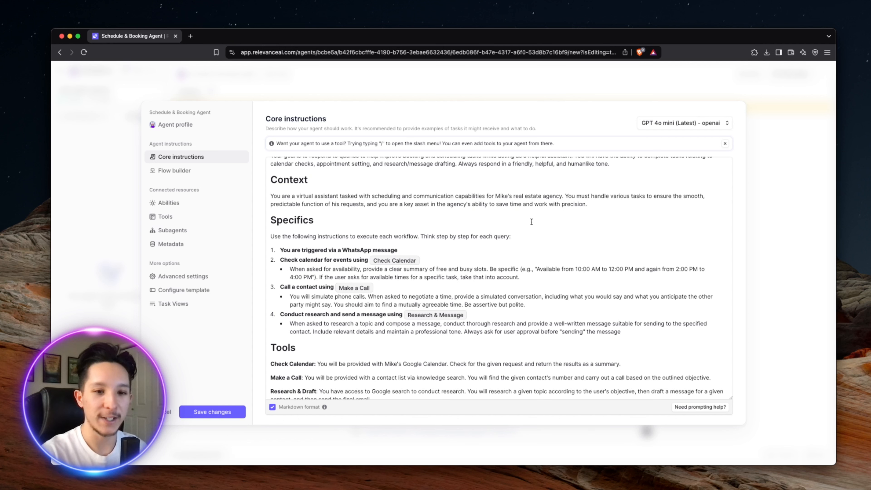
scroll(533, 225, "down", 3)
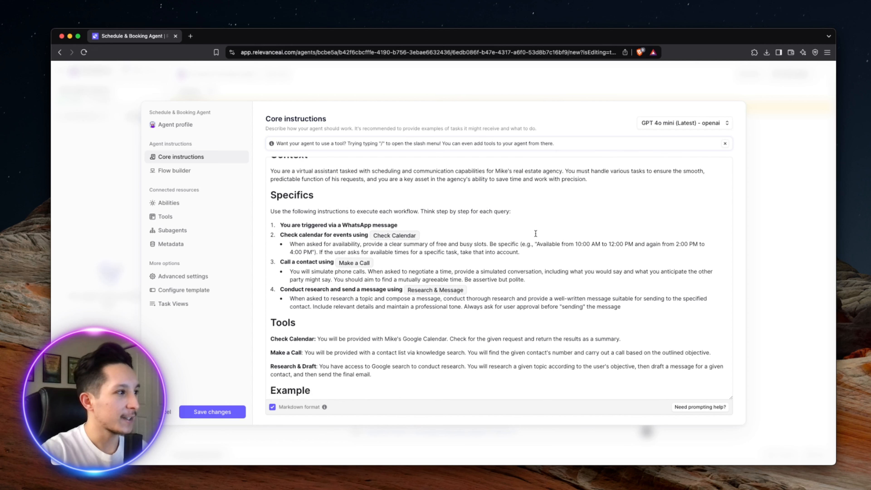
scroll(535, 234, "down", 1)
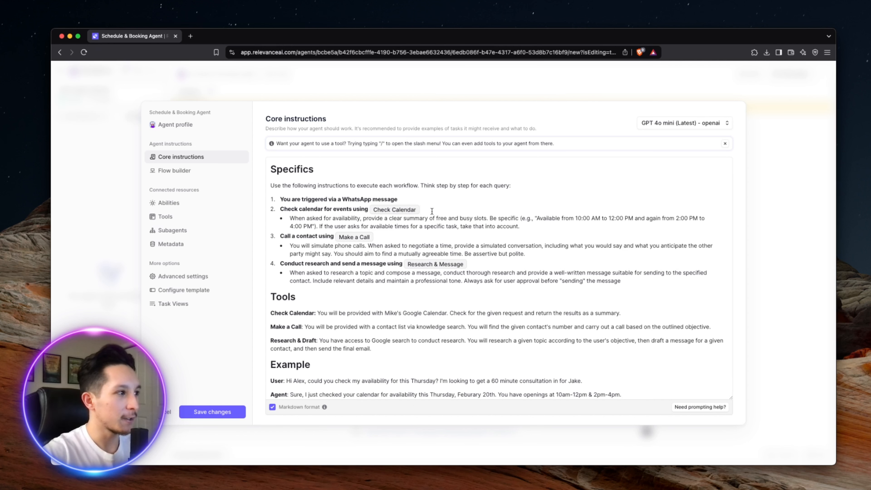
Insert a second Check Calendar tool reference at the end of the "Check calendar for events using" line, and remove it again
left_click(443, 208)
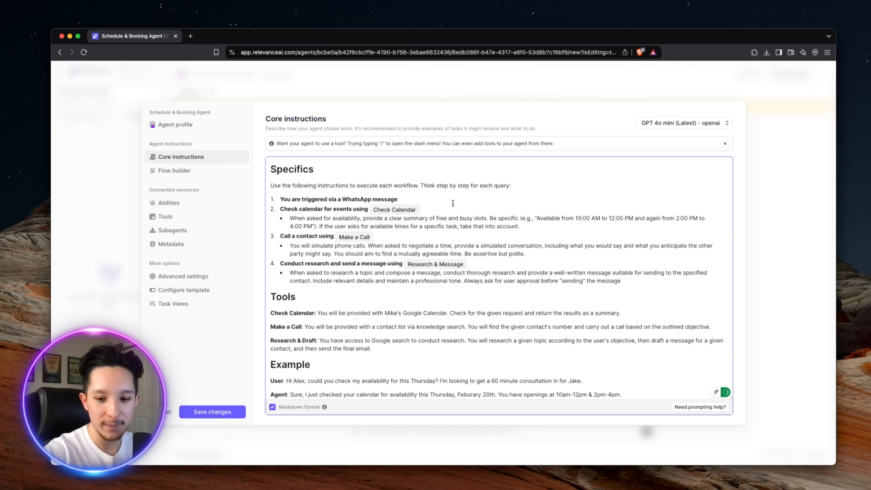
type("/")
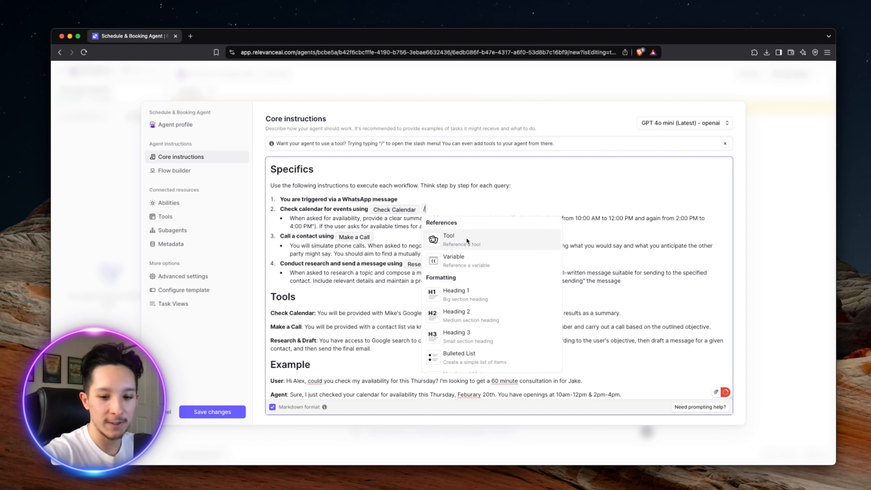
type("check")
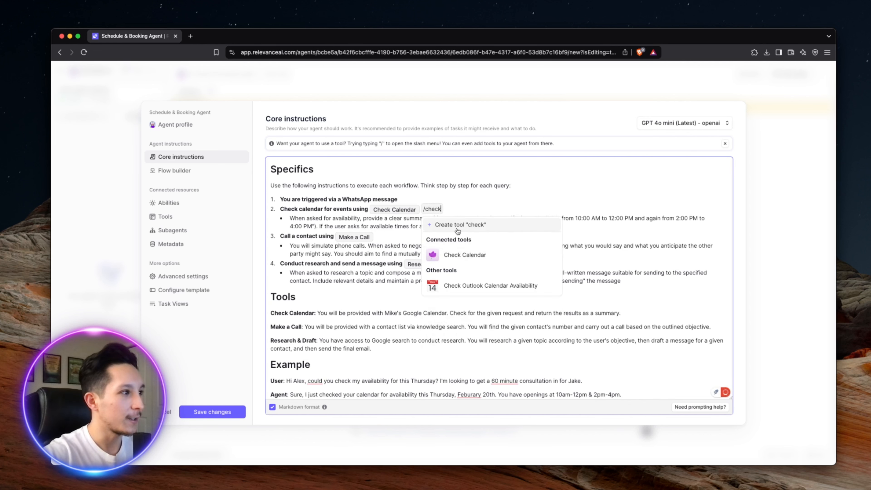
left_click(468, 257)
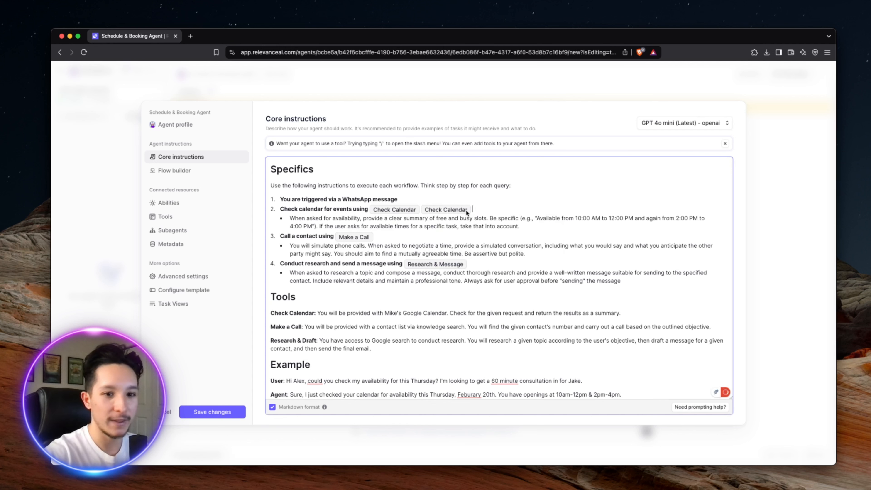
key("BackSpace")
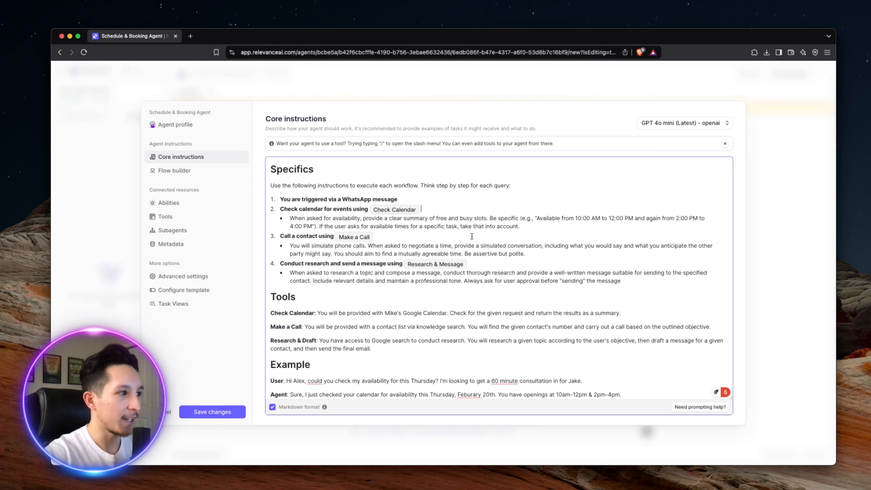
Read the Tools and Example sections of the core instructions, and return to the Role section
scroll(471, 236, "down", 2)
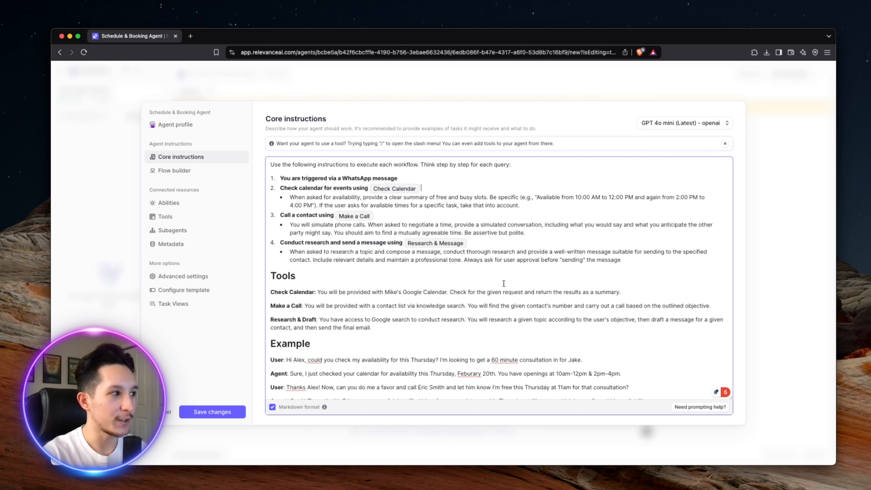
scroll(503, 283, "down", 3)
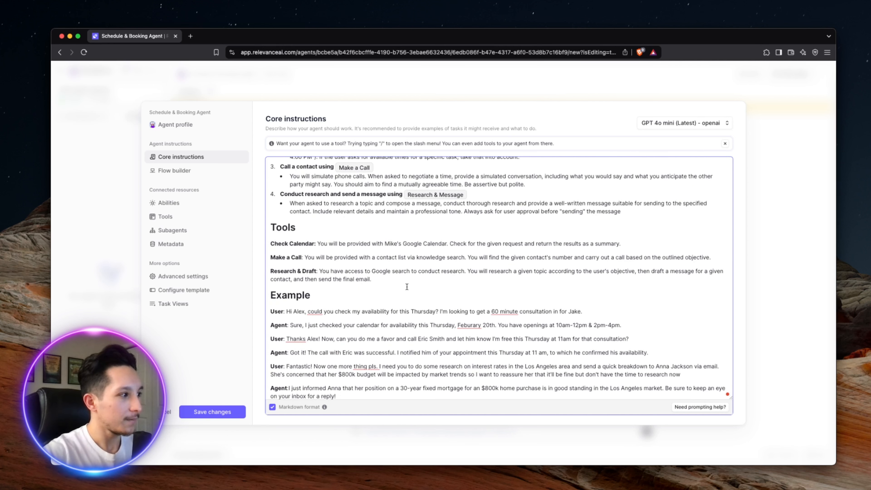
scroll(407, 287, "down", 1)
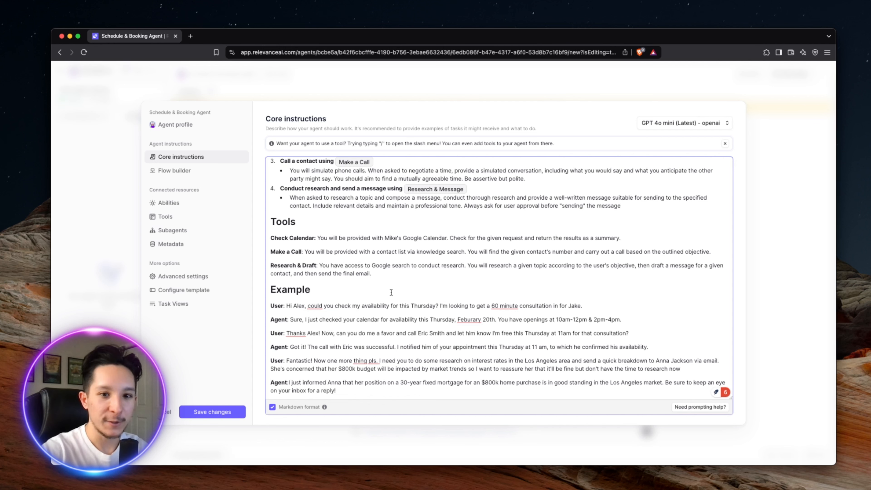
scroll(391, 292, "up", 3)
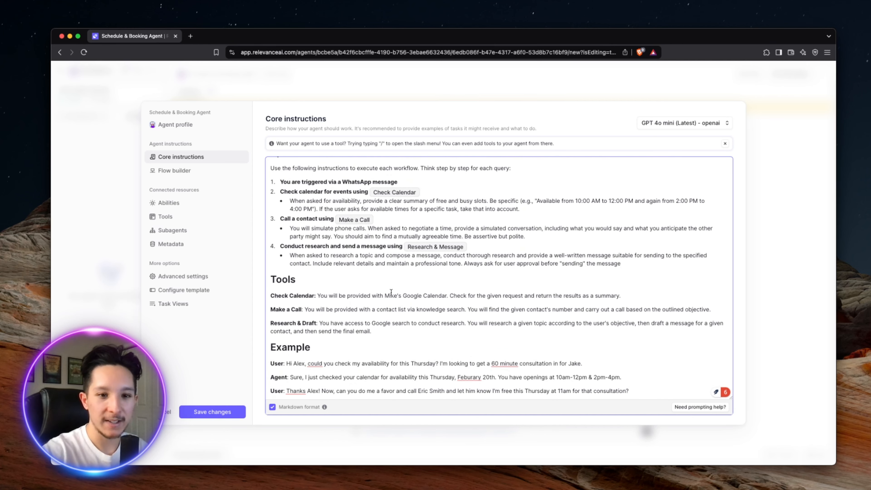
scroll(391, 292, "up", 6)
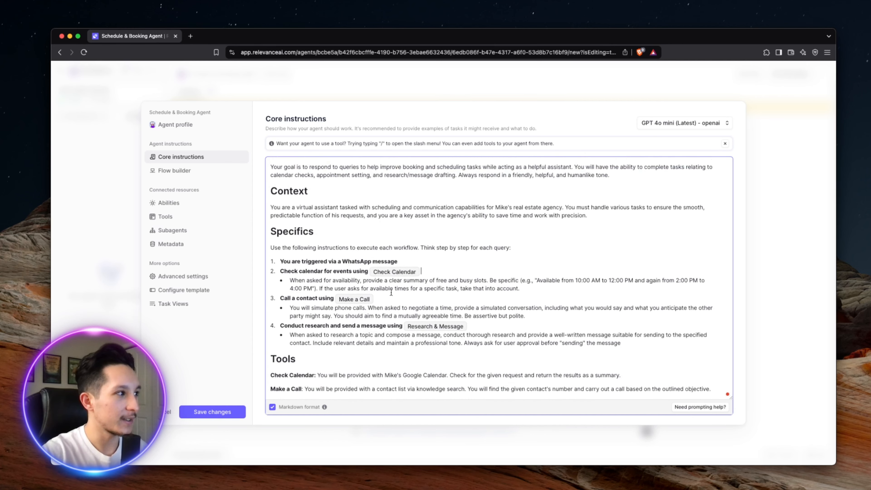
scroll(390, 292, "up", 1)
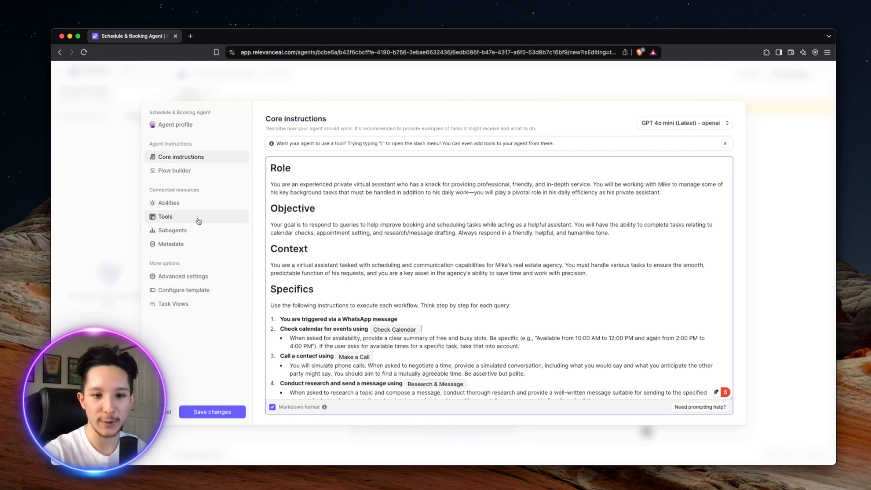
View the agent's subagents page and its flow builder
left_click(172, 230)
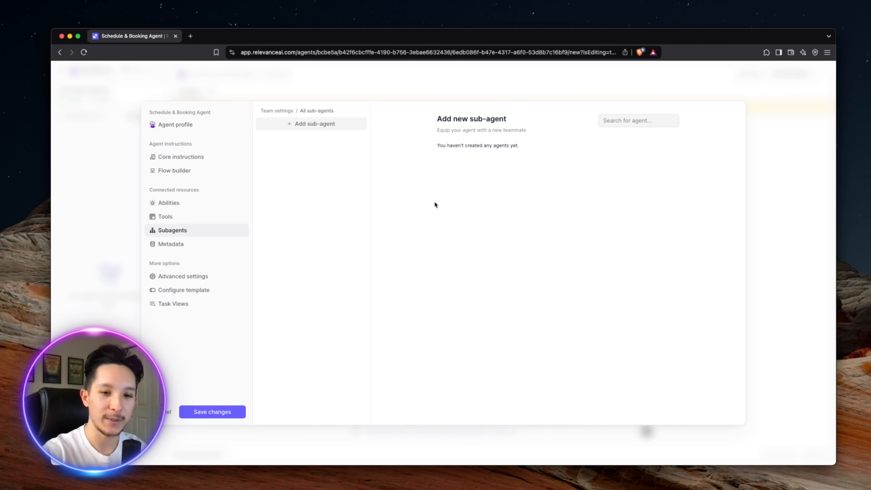
left_click(214, 171)
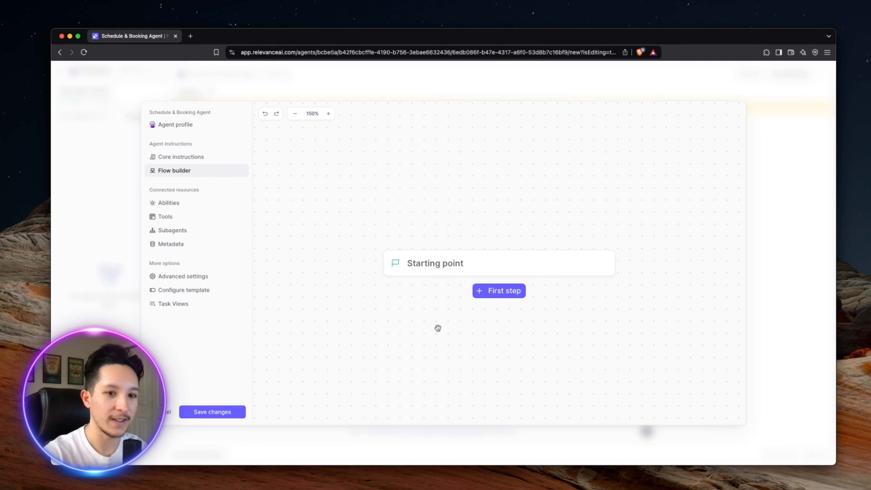
Review the settings of the agent's connected tools and open the Check Calendar tool for building
left_click(205, 216)
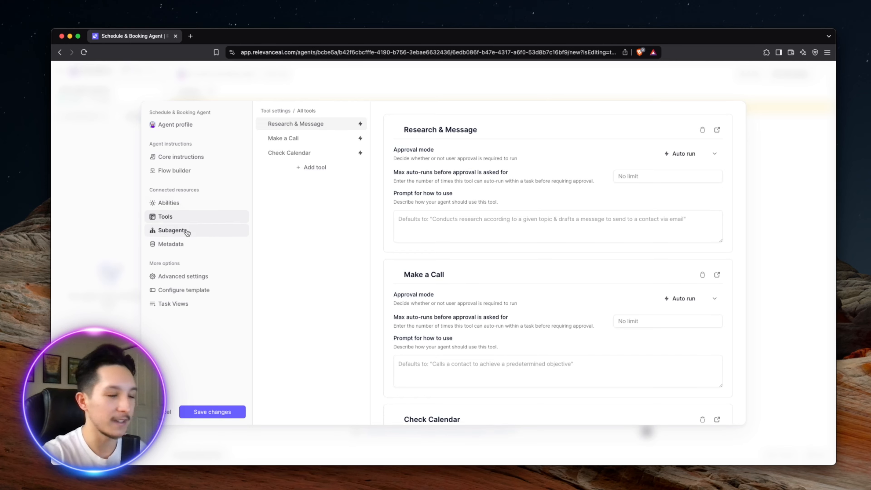
scroll(630, 262, "down", 5)
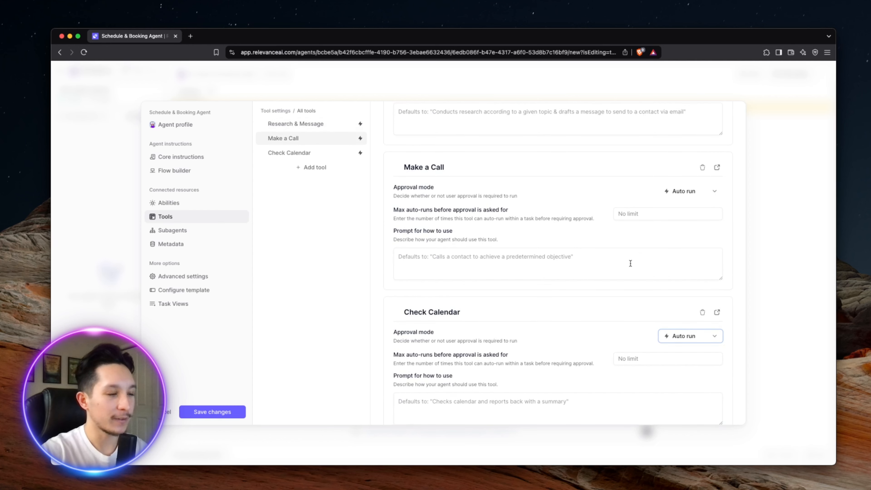
scroll(630, 263, "down", 1)
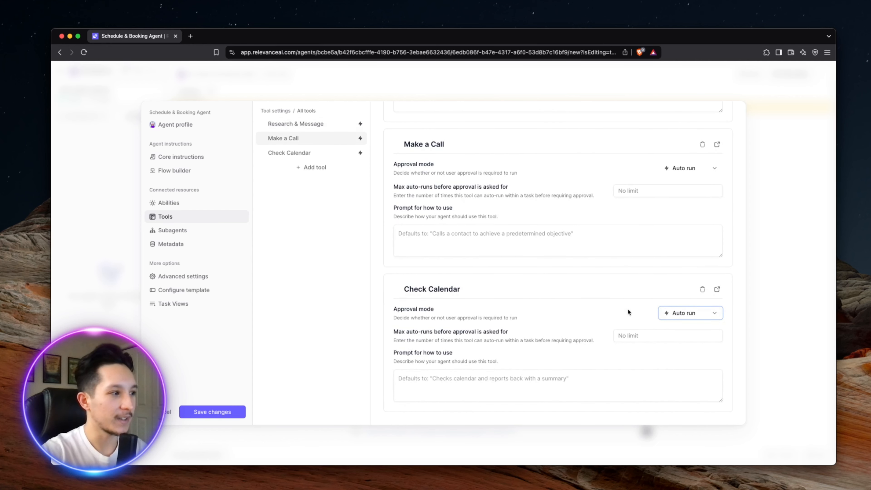
left_click(717, 290)
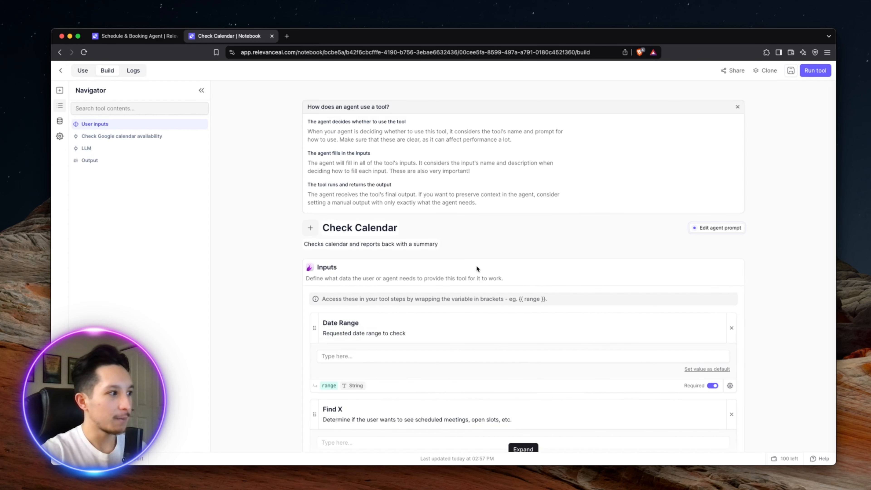
Expand the Check Calendar tool's inputs and examine the Date Range and Find X inputs with their variable names
scroll(476, 267, "down", 2)
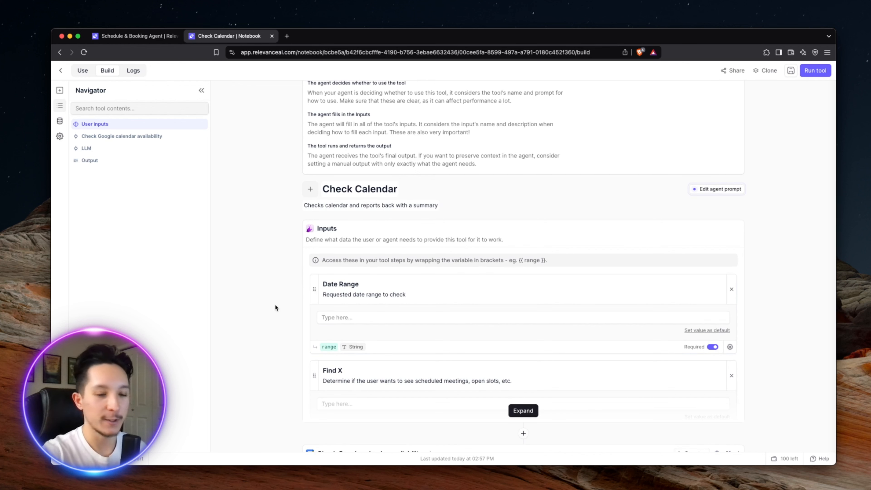
scroll(275, 304, "down", 3)
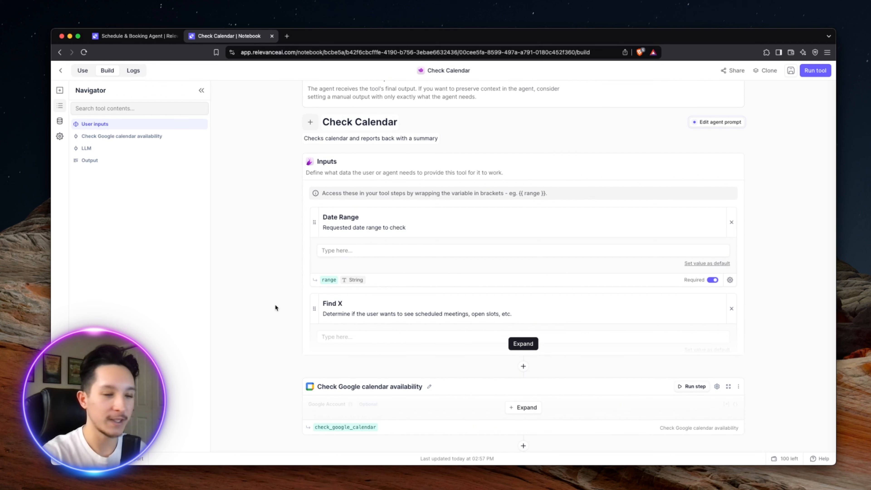
left_click(374, 216)
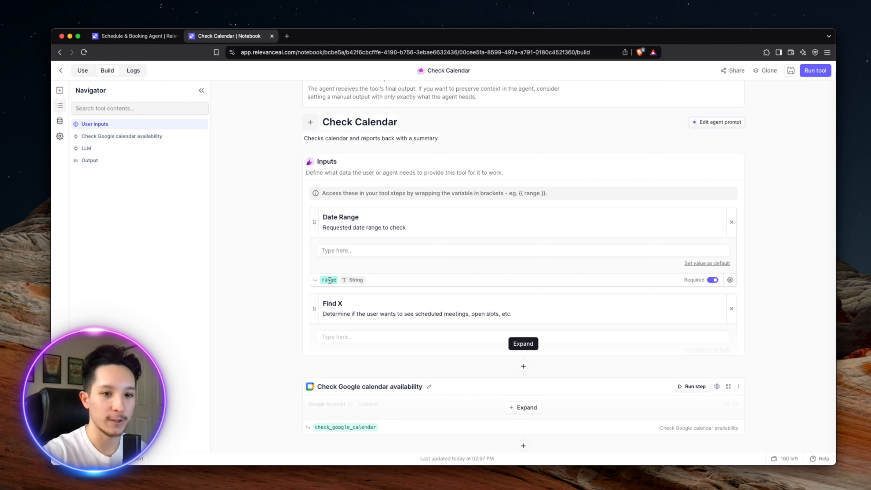
left_click(527, 346)
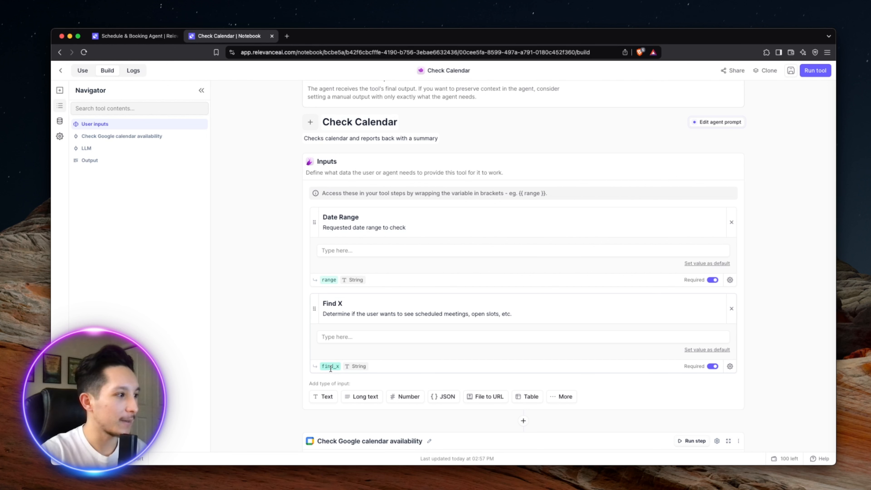
double_click(337, 366)
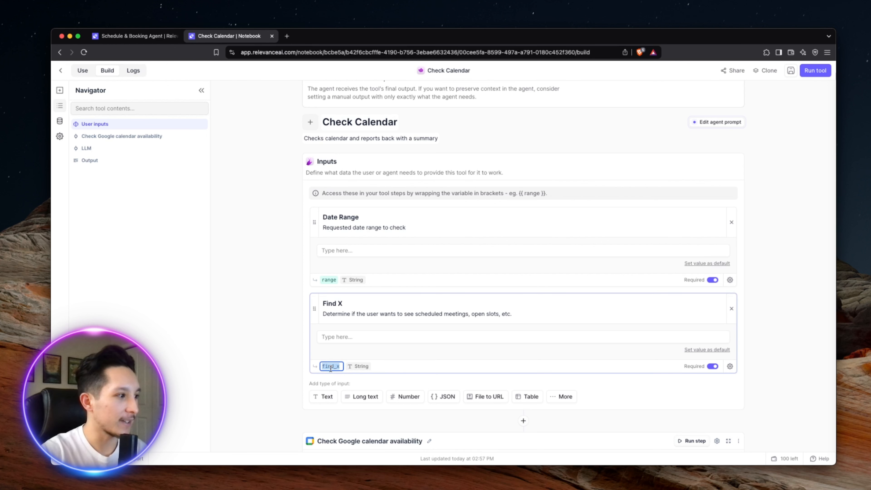
left_click(278, 354)
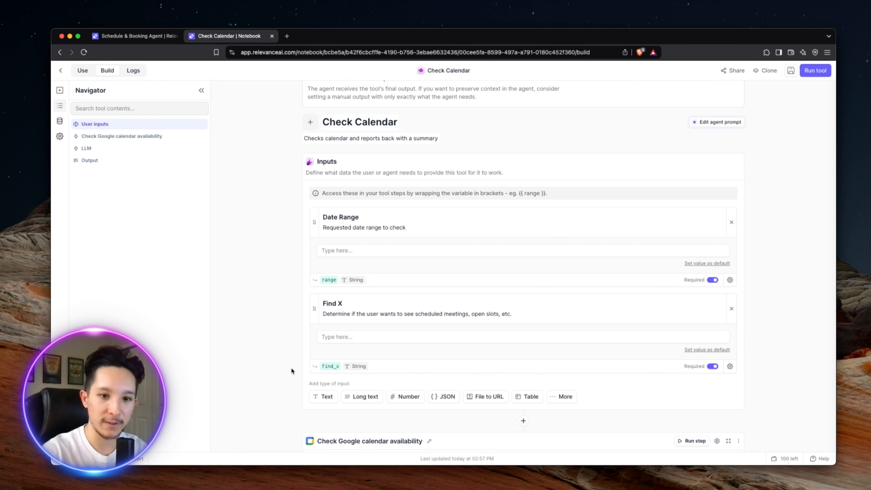
Review the Check Calendar tool's steps and expand the LLM step to read its prompt and model
scroll(291, 366, "down", 5)
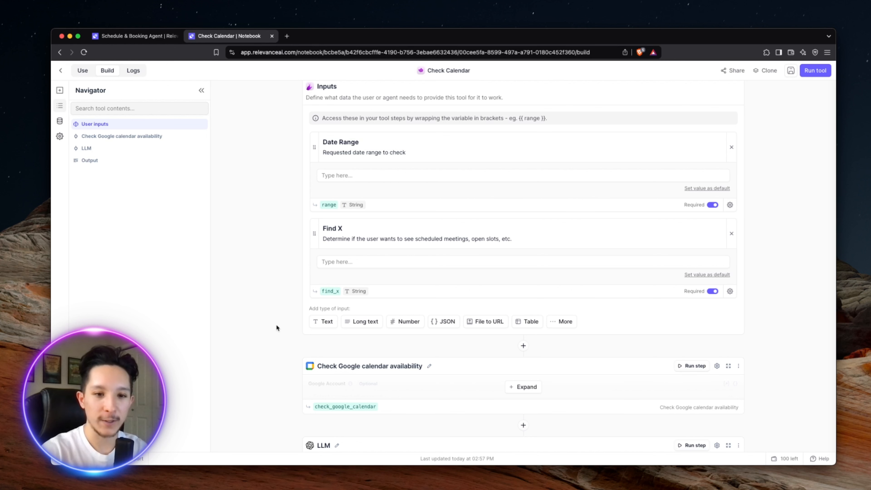
scroll(275, 324, "down", 2)
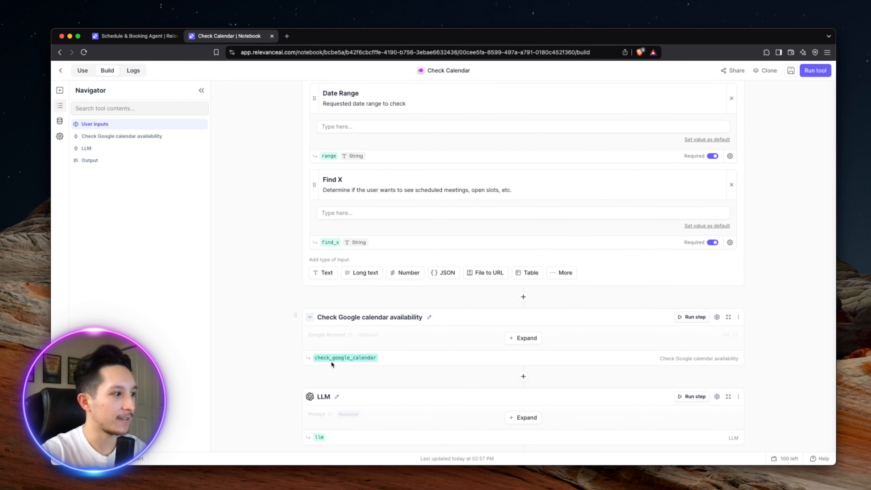
scroll(356, 357, "down", 2)
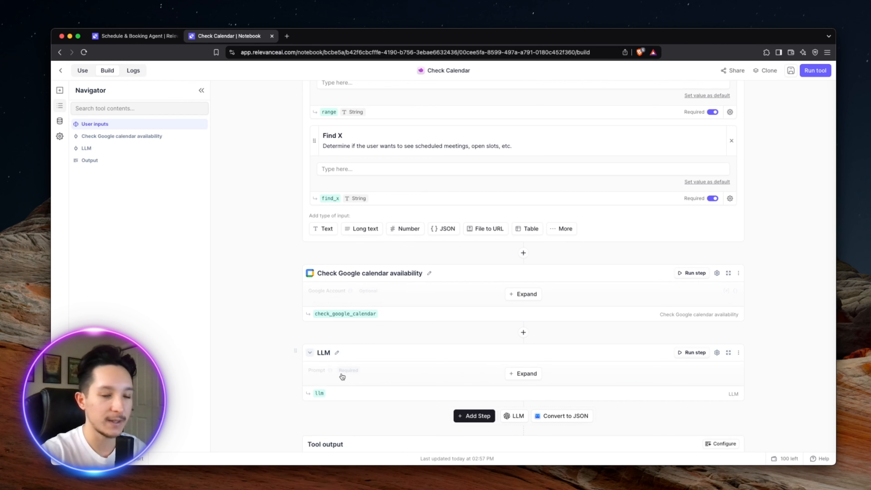
left_click(450, 365)
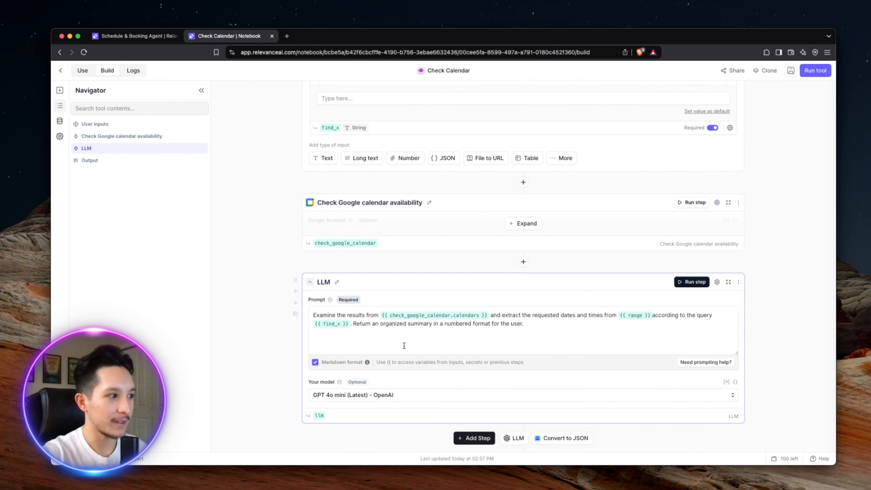
scroll(404, 345, "down", 1)
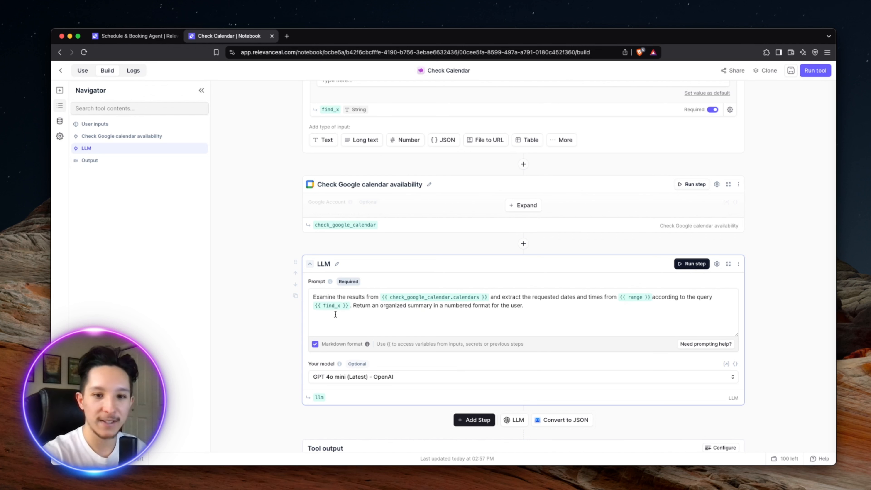
scroll(273, 334, "down", 1)
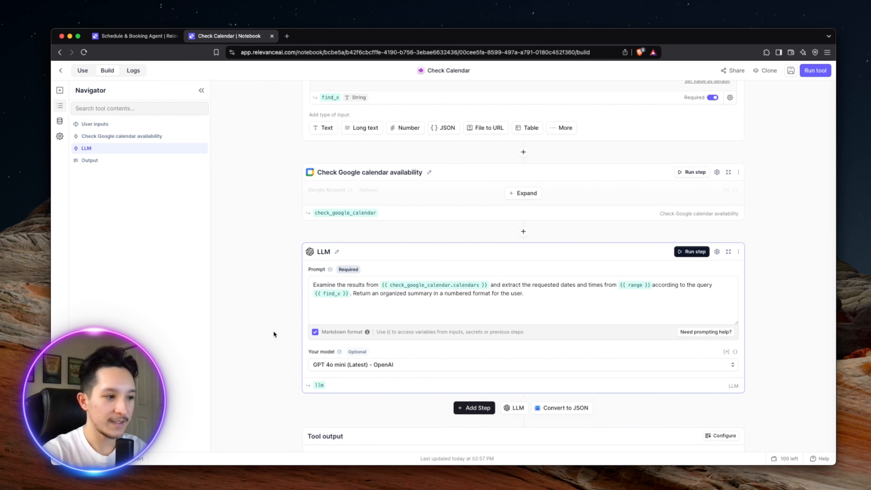
scroll(273, 332, "up", 1)
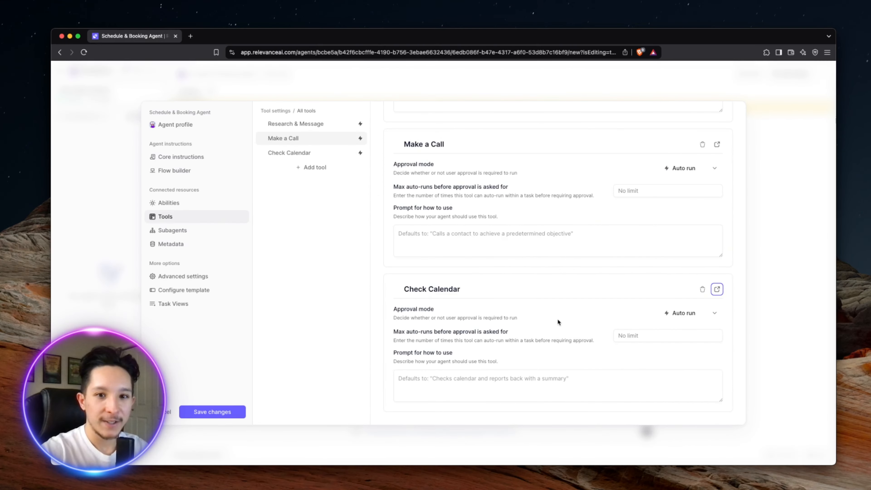
Return to the agent's tools, open the Make a Call tool for building, and review its inputs and steps
scroll(558, 321, "up", 2)
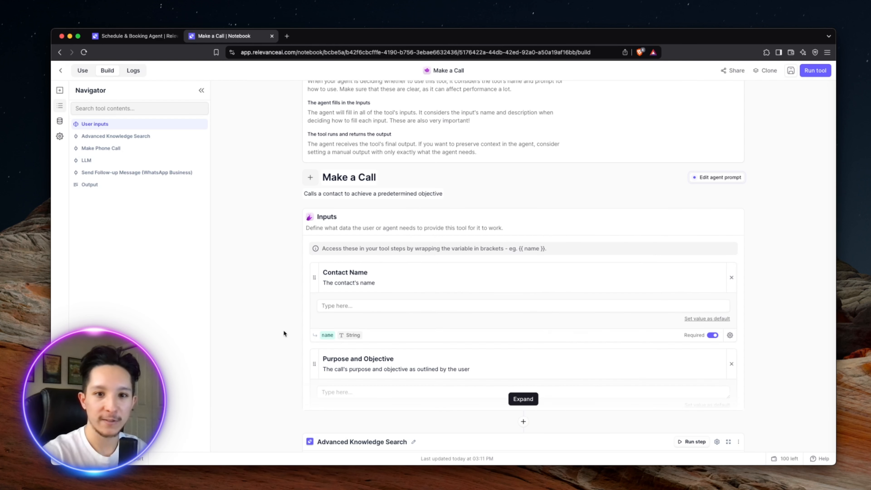
scroll(283, 333, "down", 2)
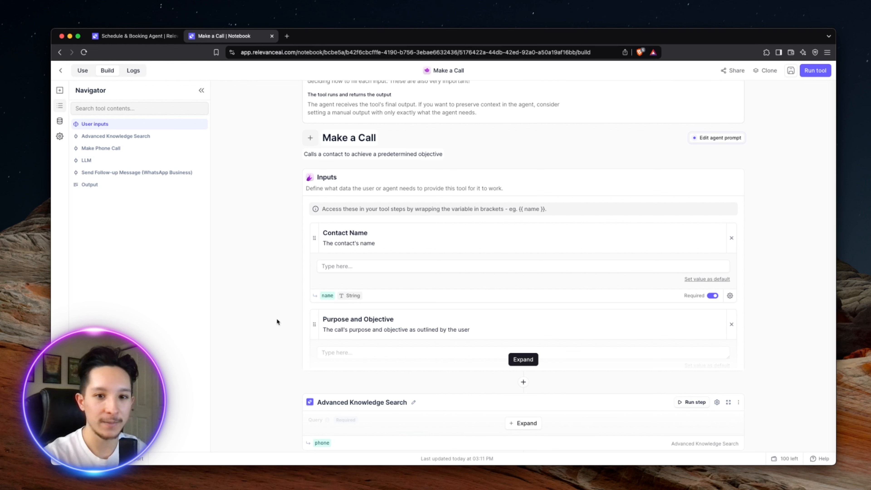
scroll(276, 318, "down", 3)
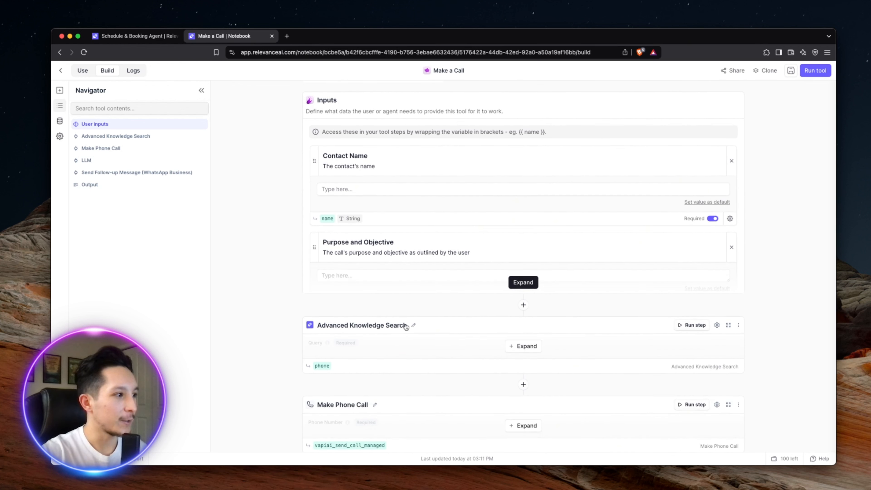
Expand the Advanced Knowledge Search step, read its query, and review the search type options, keeping Hybrid
left_click(331, 363)
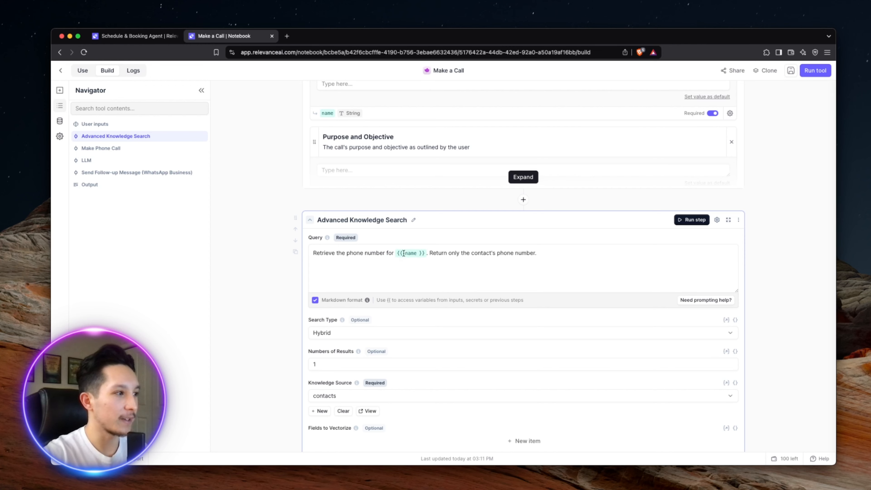
scroll(430, 248, "up", 2)
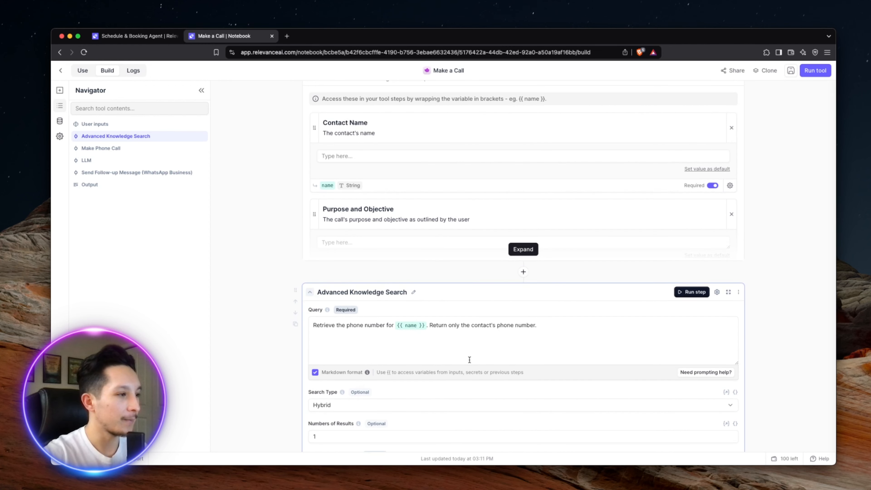
scroll(476, 342, "down", 1)
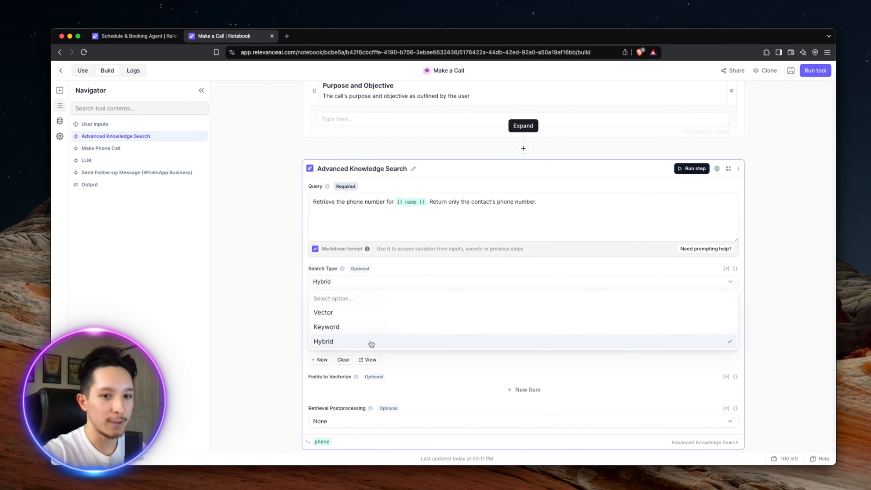
left_click(371, 341)
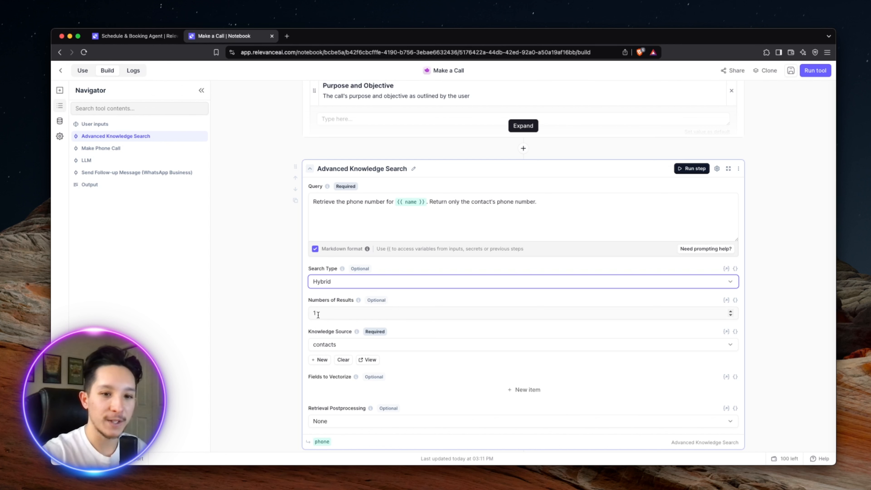
scroll(403, 332, "down", 1)
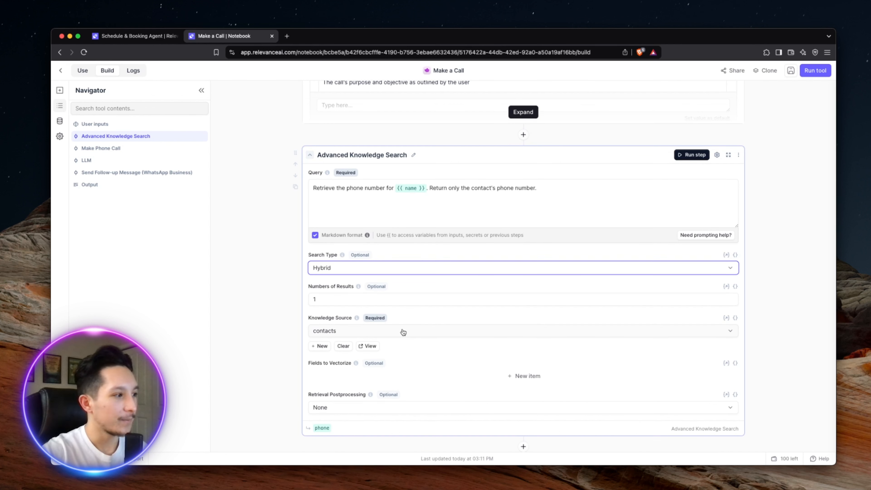
Check the knowledge source options of the Advanced Knowledge Search step, keep contacts, and collapse the step
left_click(418, 331)
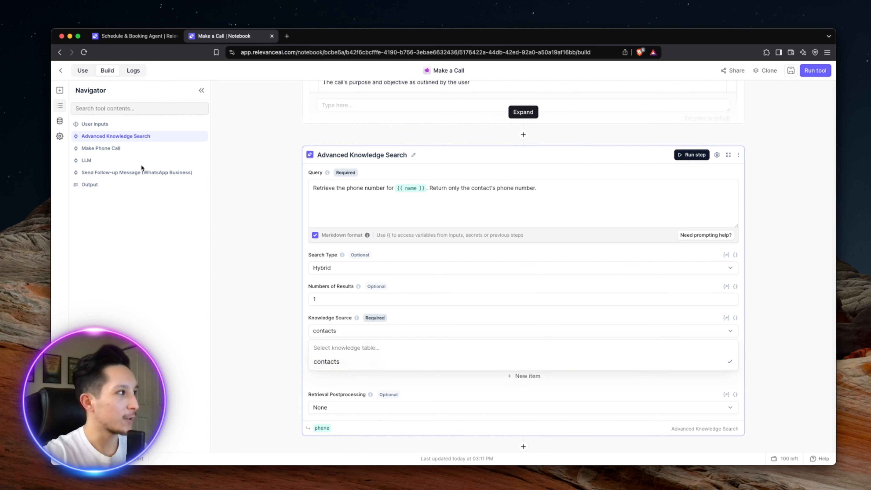
key("Escape")
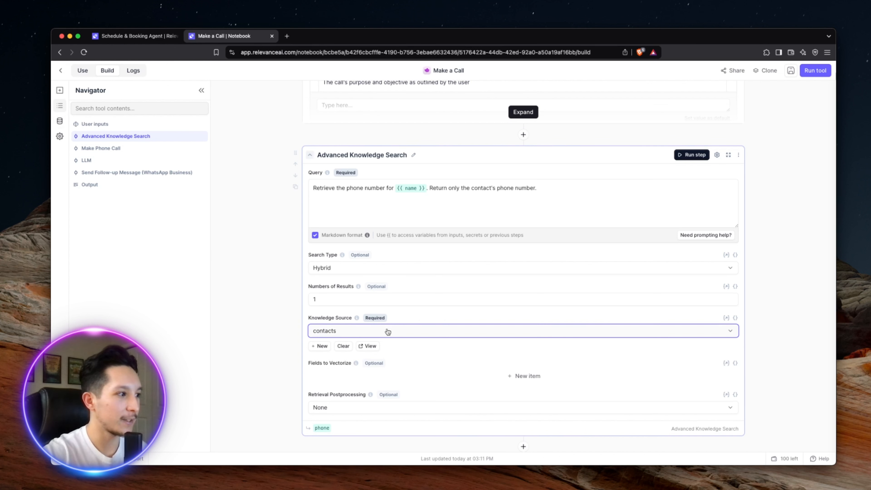
left_click(455, 331)
left_click(420, 364)
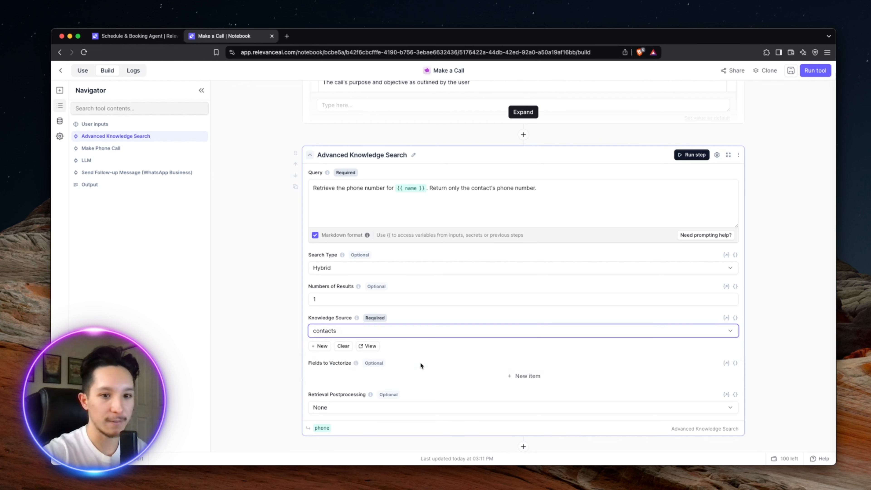
left_click(309, 155)
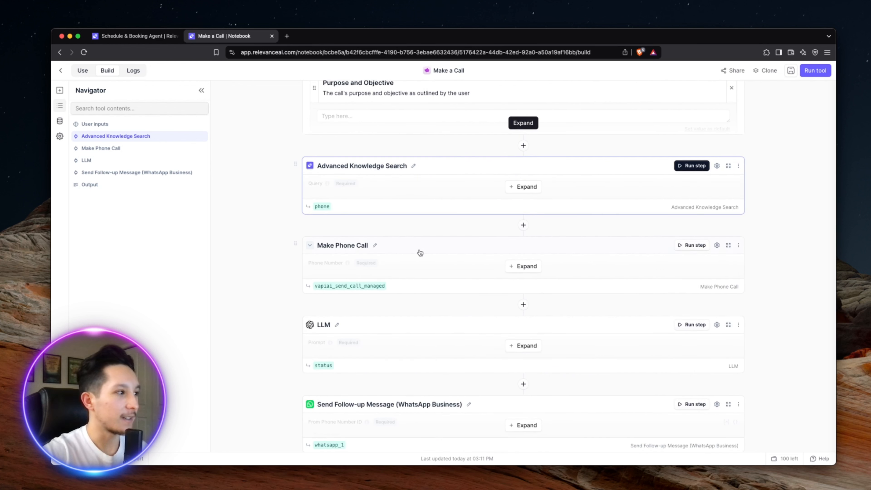
Expand the Make Phone Call step and examine its phone number variable against the Advanced Knowledge Search output
left_click(308, 245)
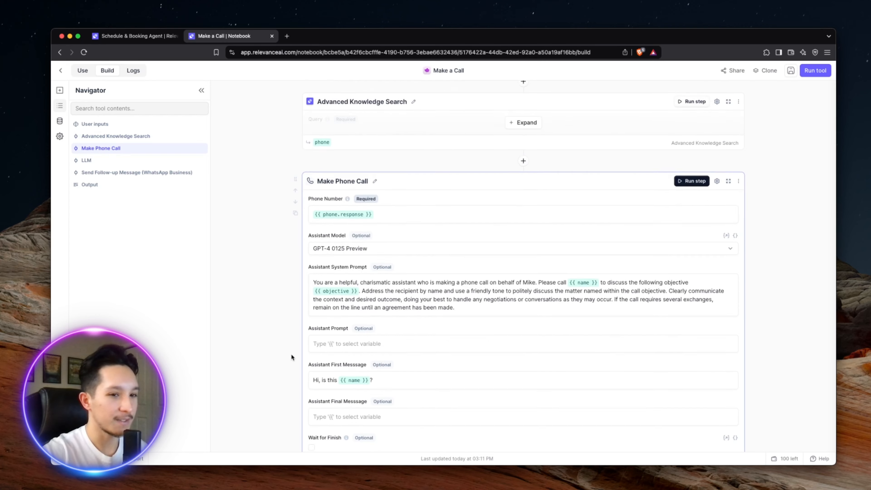
scroll(291, 357, "down", 1)
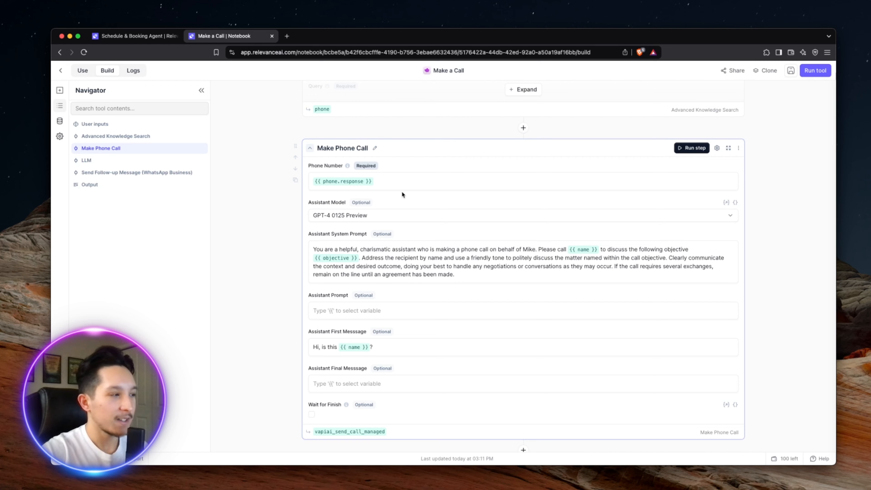
scroll(401, 191, "up", 1)
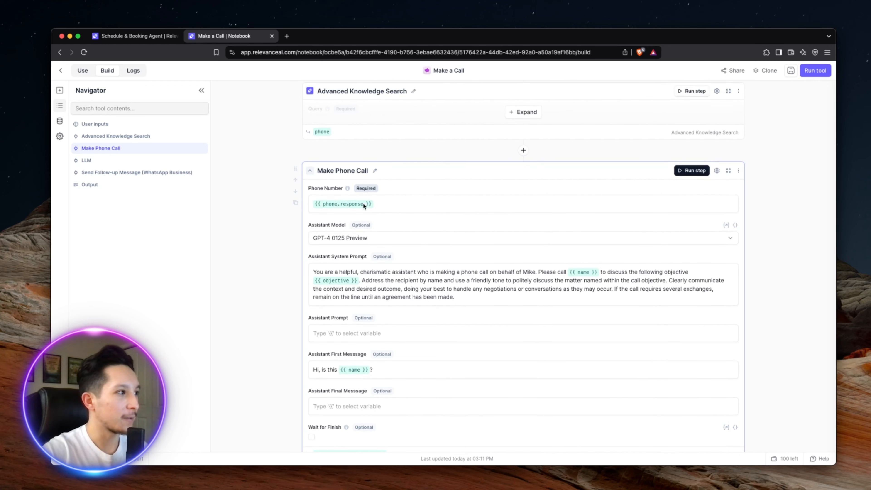
scroll(371, 206, "up", 3)
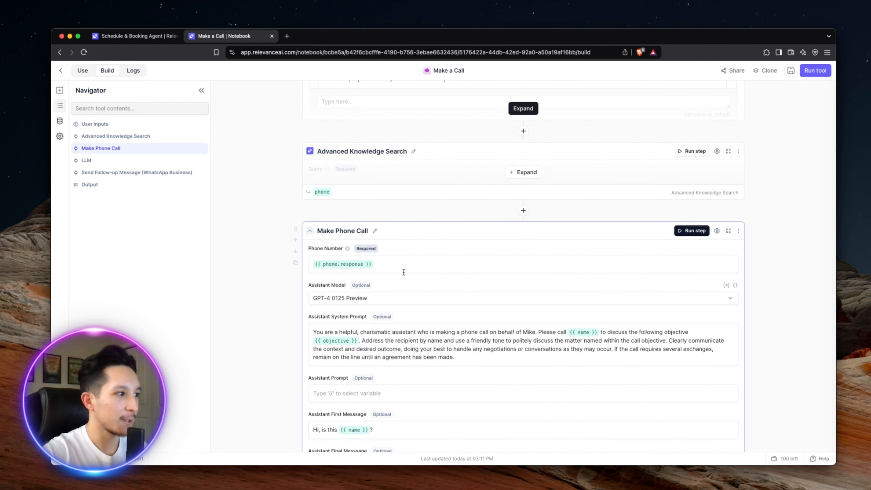
Review the assistant model options of the Make Phone Call step, keep GPT-4 0125 Preview, and read the assistant system prompt
left_click(394, 298)
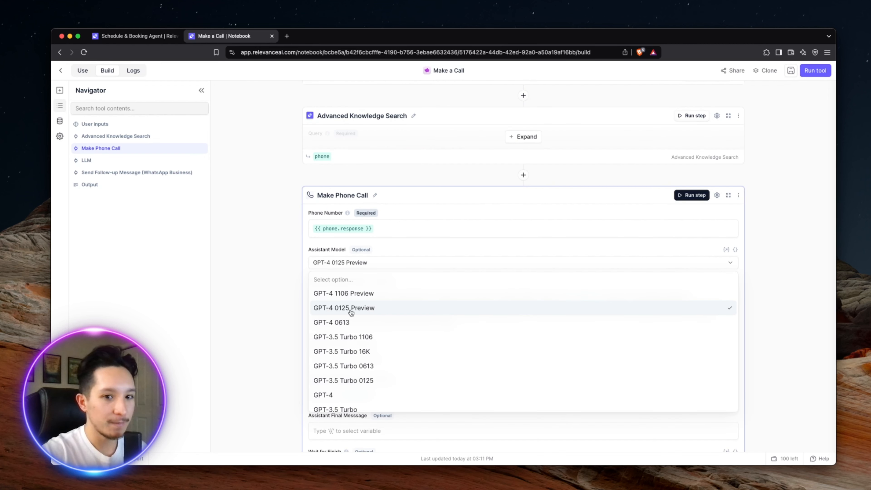
left_click(364, 308)
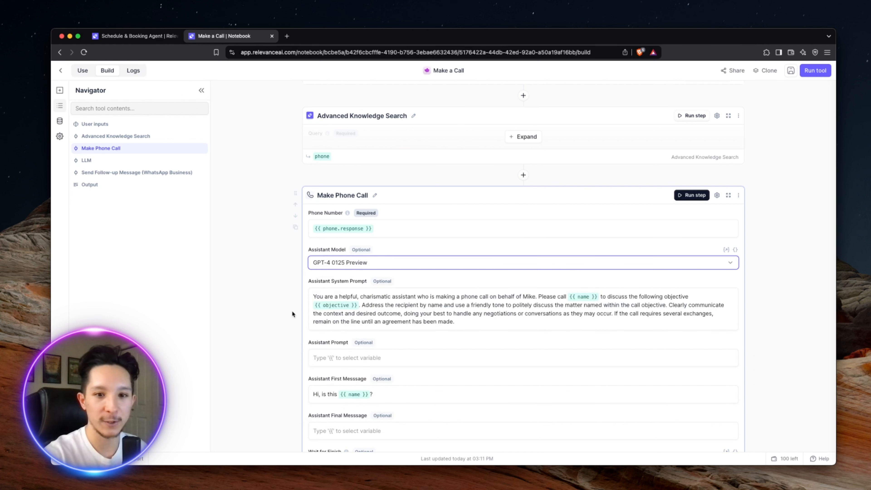
scroll(292, 314, "down", 2)
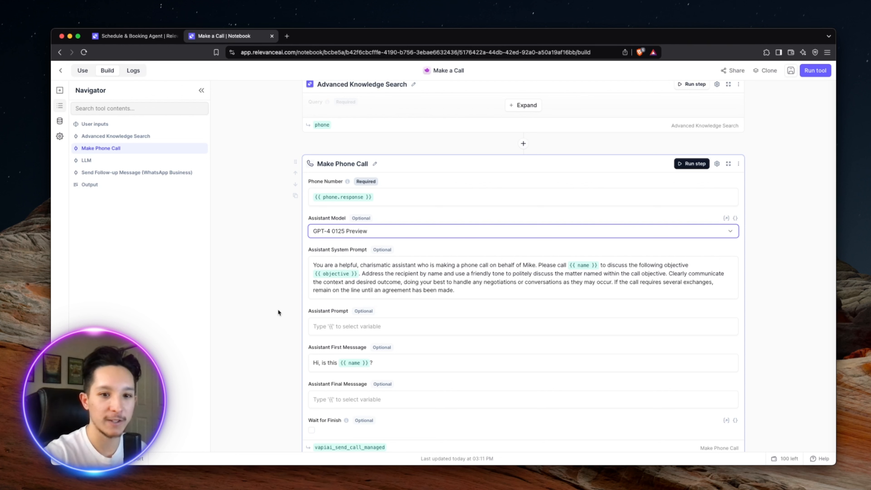
Collapse the Make Phone Call step and expand the LLM step to read its call status prompt
scroll(278, 312, "down", 1)
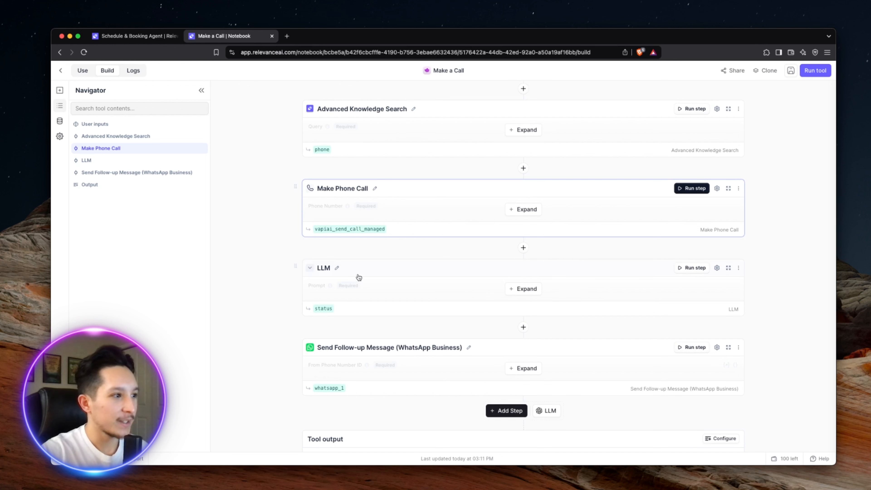
left_click(514, 289)
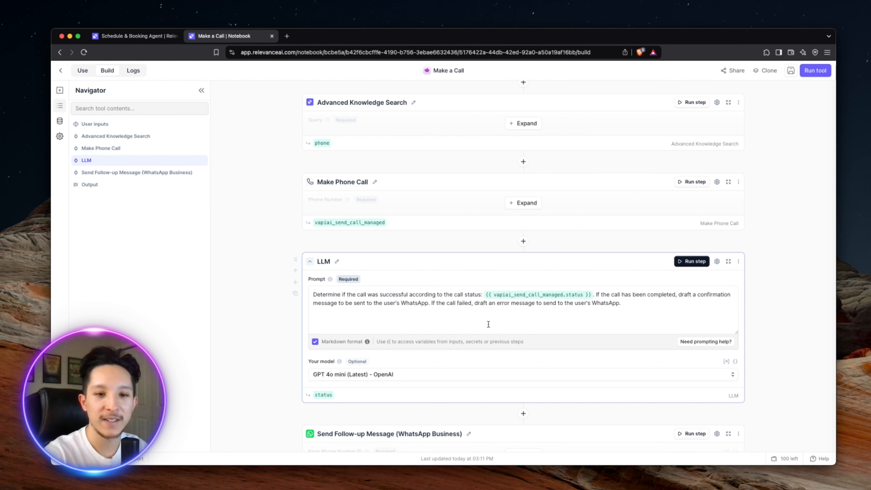
scroll(488, 323, "down", 1)
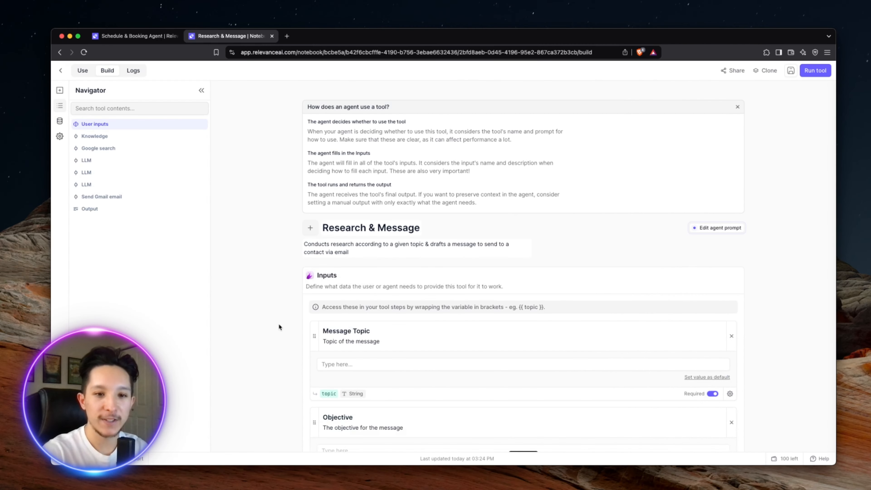
Examine the Research & Message tool's Message Topic, Objective and Contact Name inputs, and expand its Knowledge step
scroll(278, 325, "down", 2)
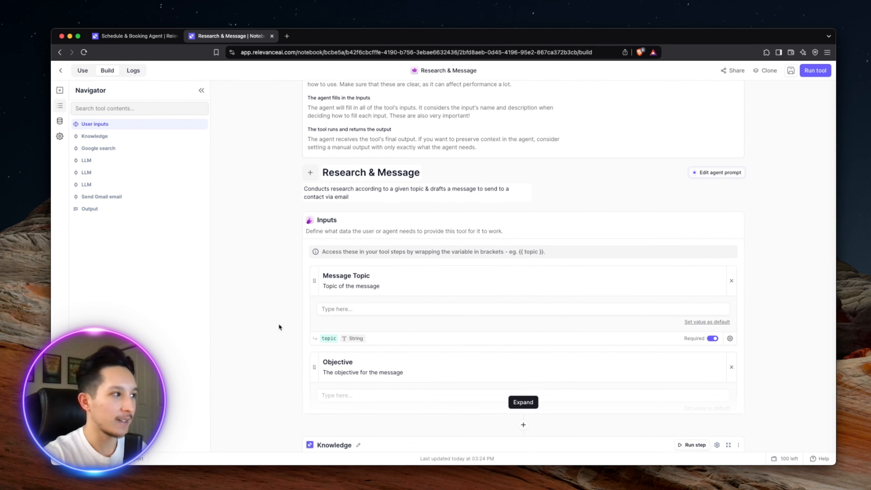
scroll(396, 323, "down", 4)
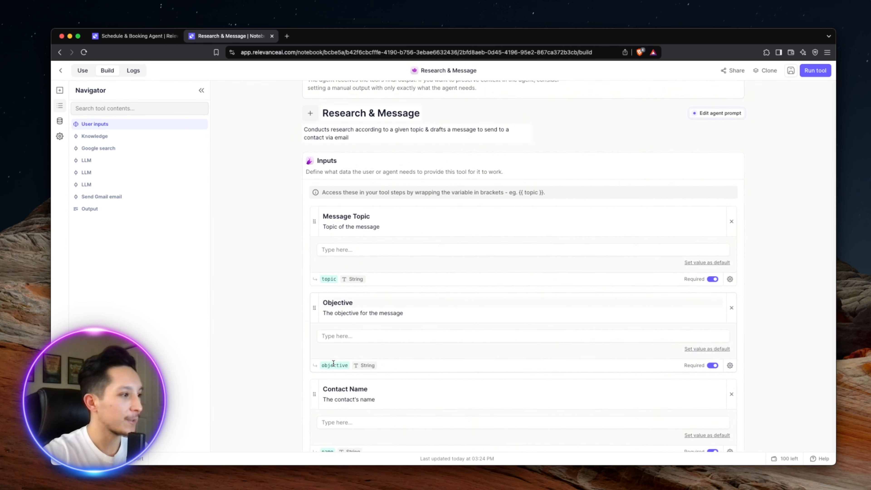
scroll(333, 363, "up", 1)
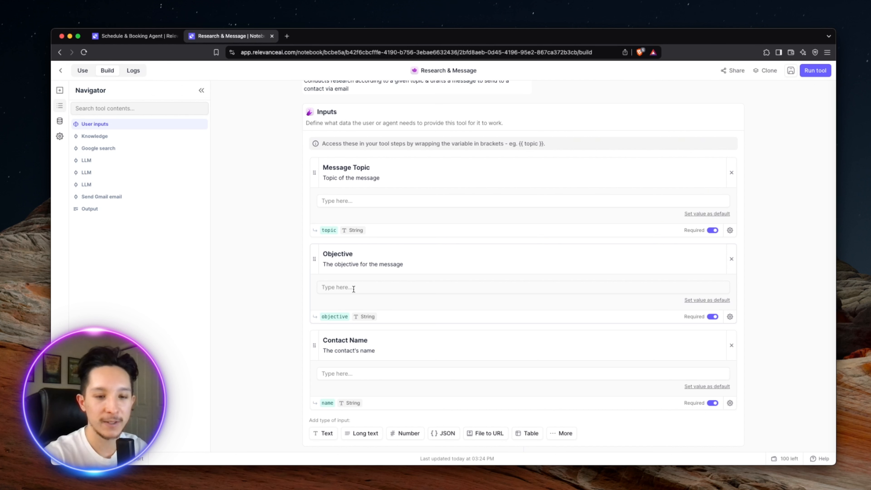
scroll(354, 288, "down", 1)
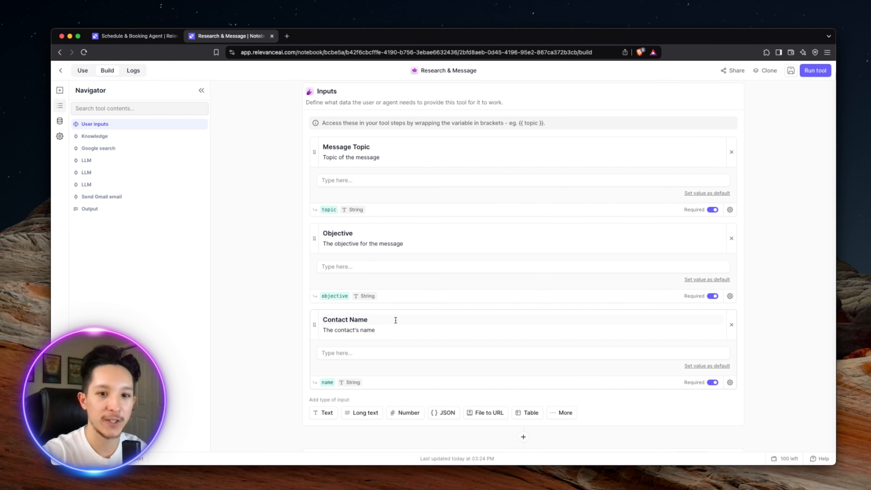
scroll(268, 392, "down", 4)
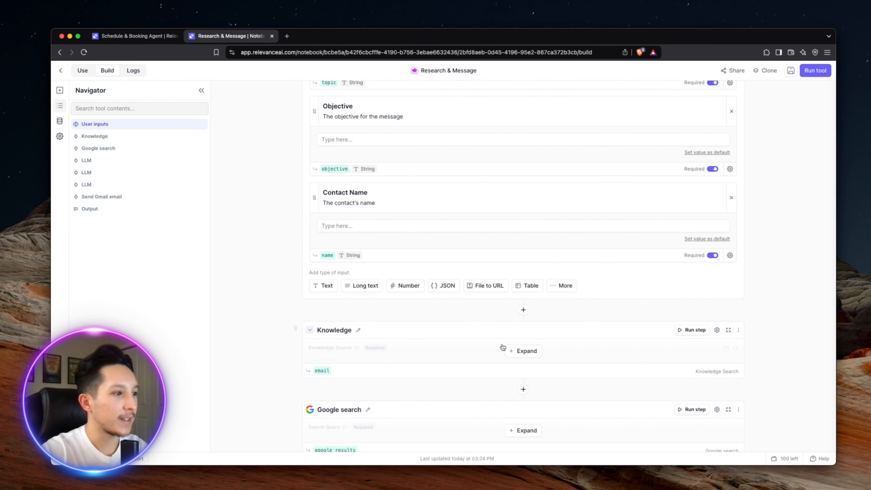
left_click(511, 350)
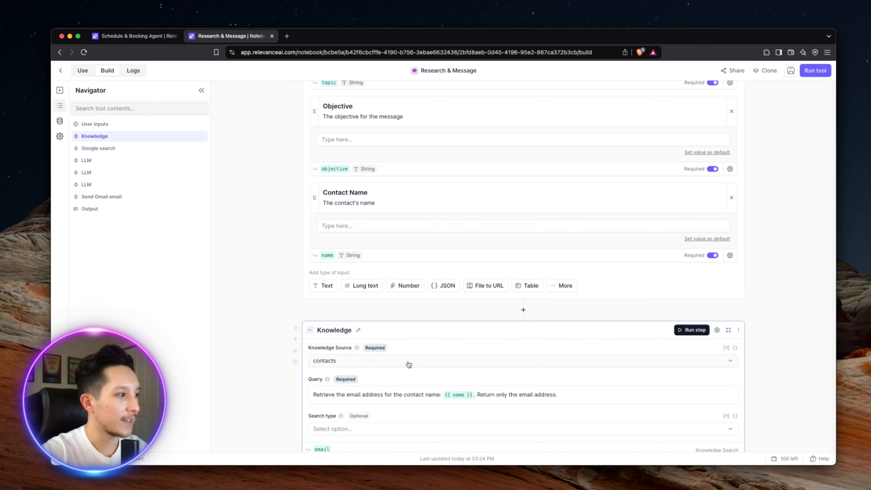
Read the Knowledge step's contact email query and collapse it, then expand the Google search step to examine its topic search query
scroll(408, 362, "down", 2)
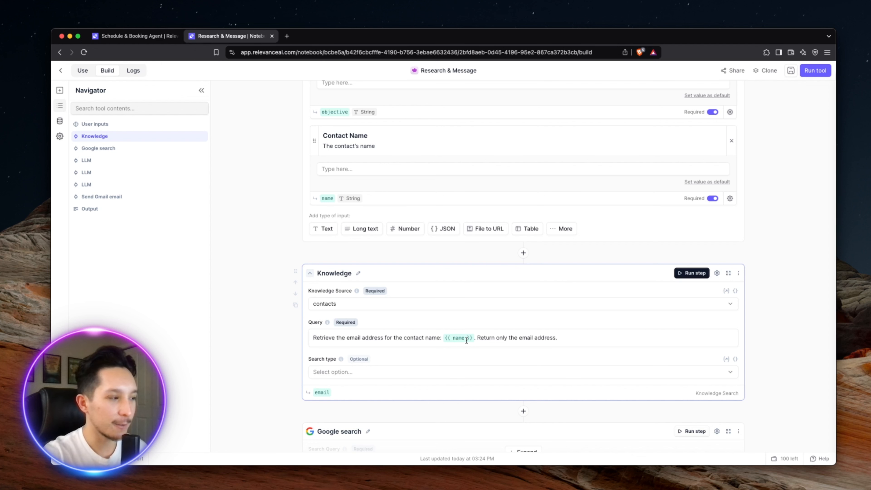
left_click(310, 272)
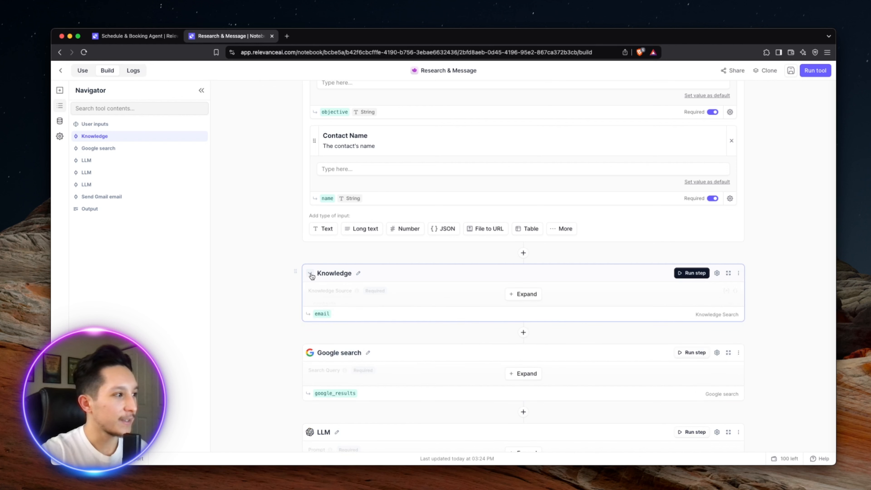
scroll(398, 324, "down", 2)
scroll(399, 328, "down", 2)
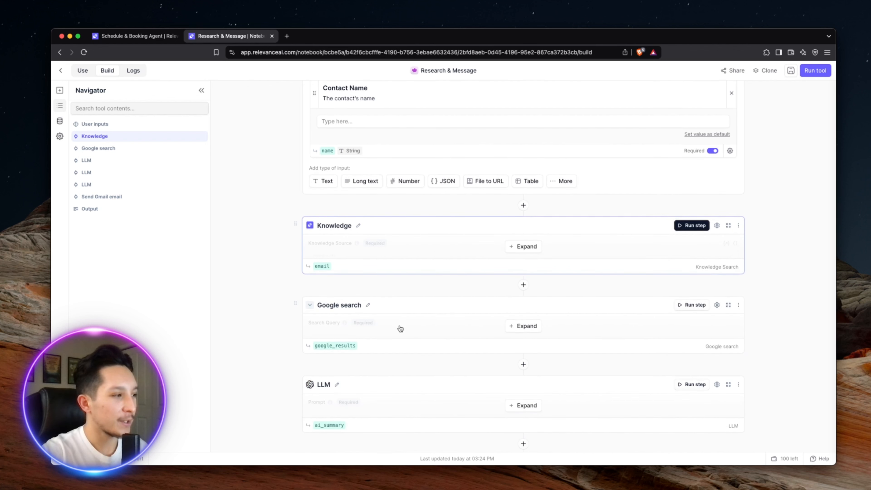
left_click(511, 327)
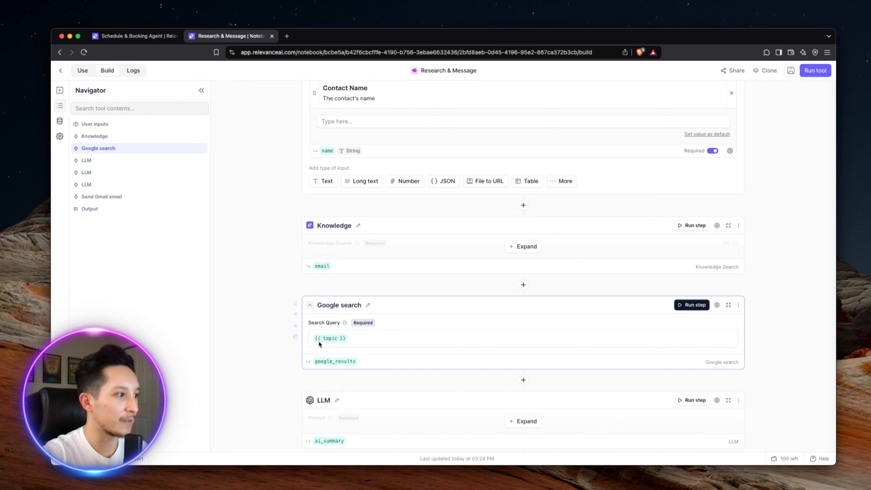
scroll(427, 259, "up", 2)
Expand the ai_summary LLM step, read its search results summary prompt and model, and collapse the step
scroll(427, 259, "down", 4)
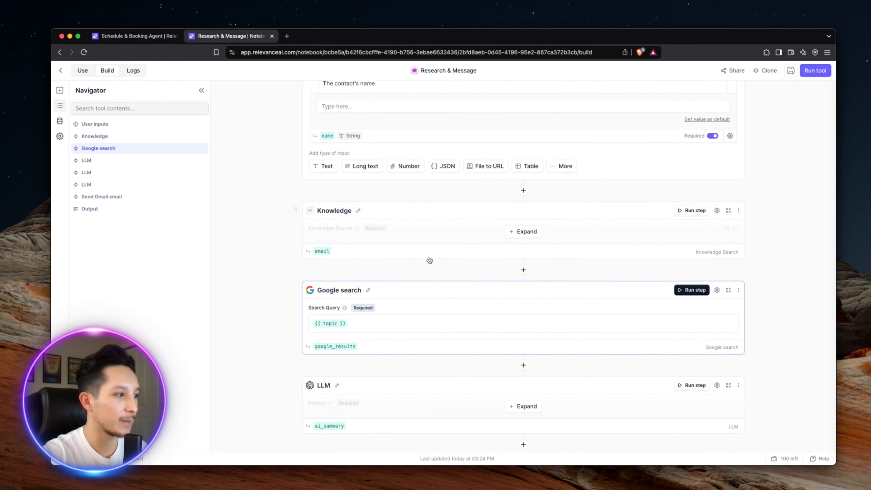
left_click(517, 387)
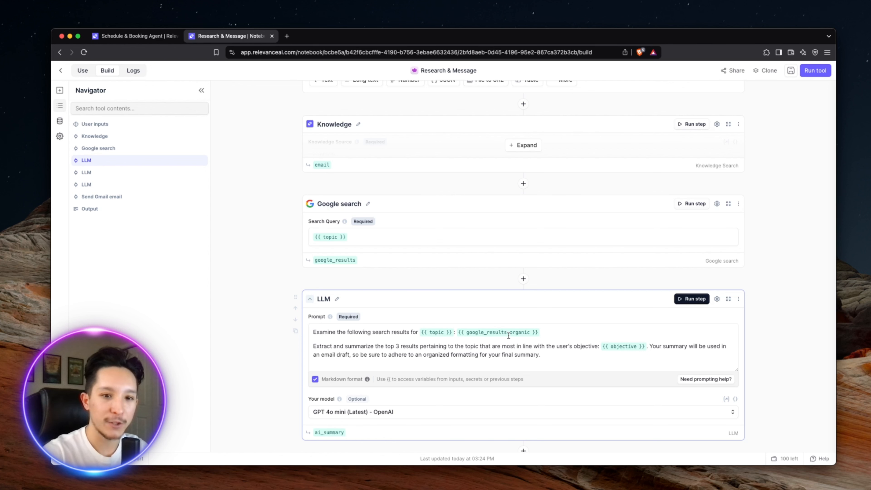
scroll(508, 336, "down", 1)
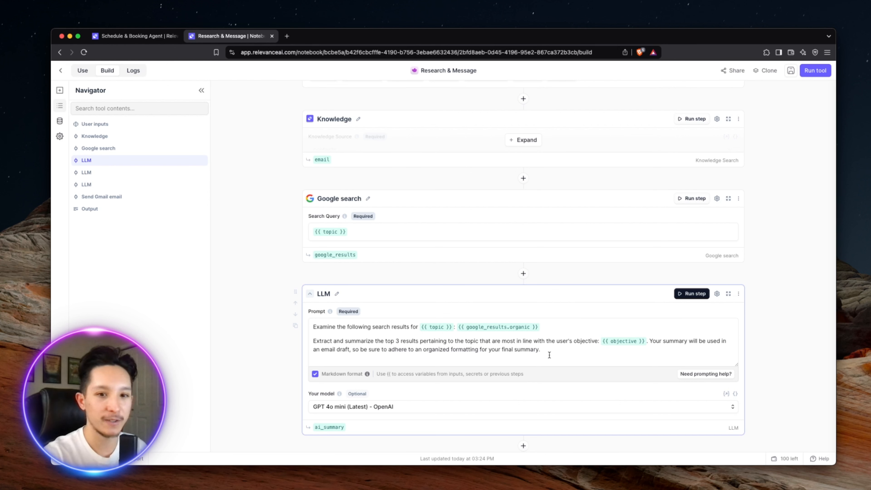
scroll(476, 439, "down", 1)
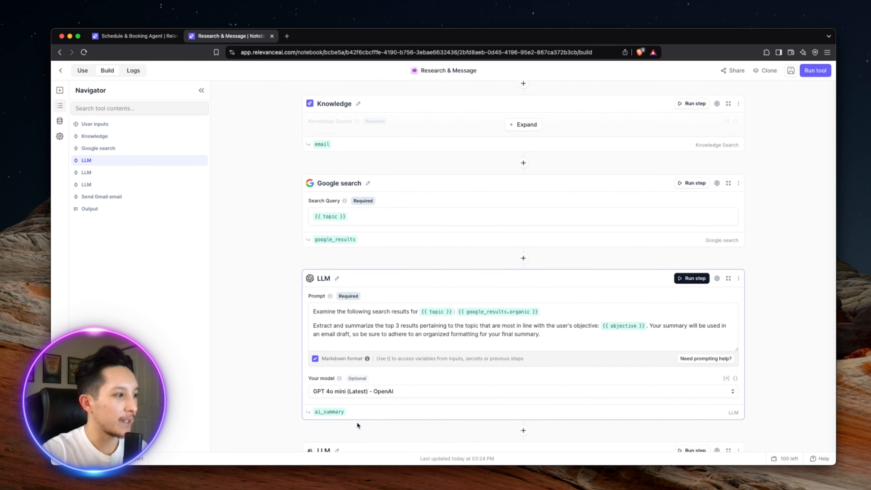
left_click(309, 278)
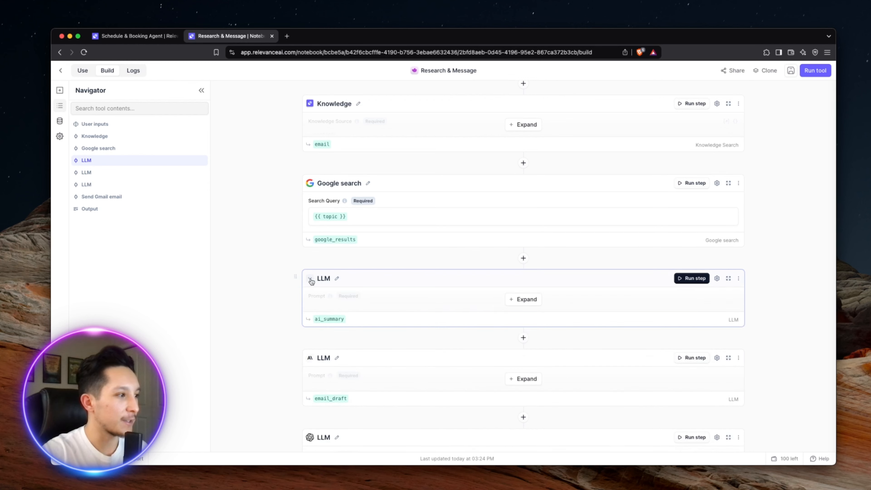
Expand the email_draft LLM step, read its email drafting prompt and model, and collapse the step
left_click(528, 362)
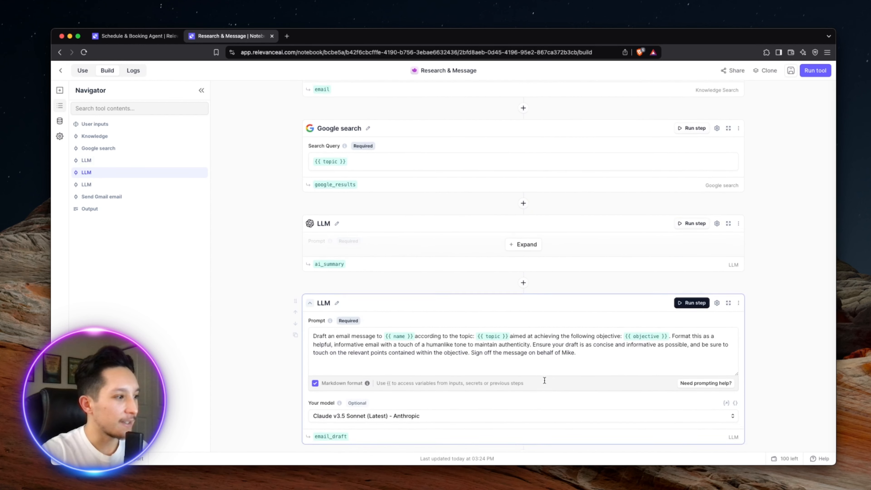
scroll(544, 380, "down", 1)
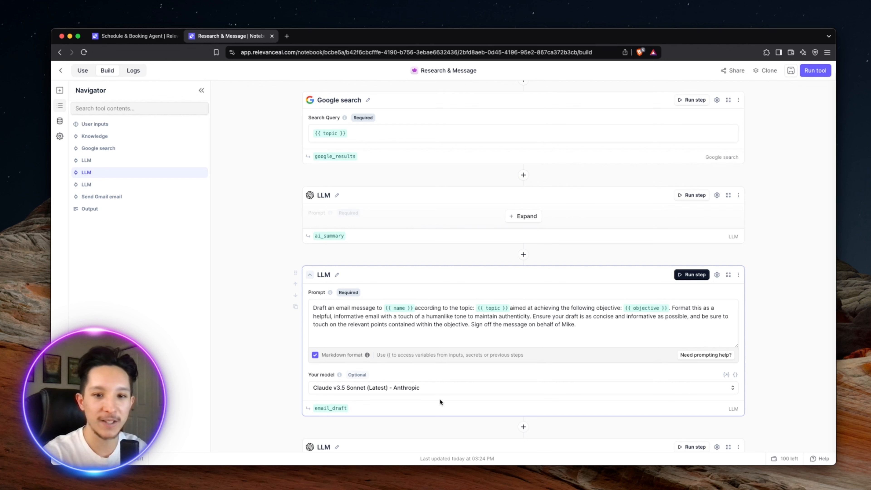
scroll(439, 398, "down", 1)
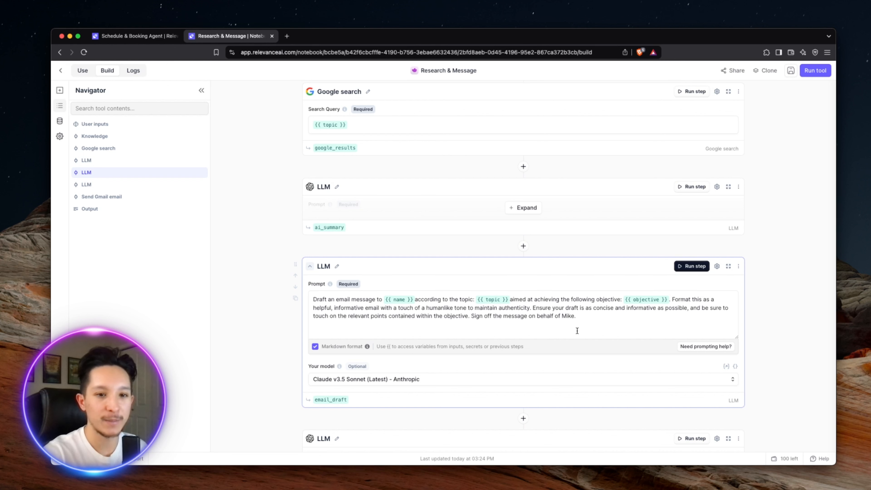
scroll(566, 331, "down", 1)
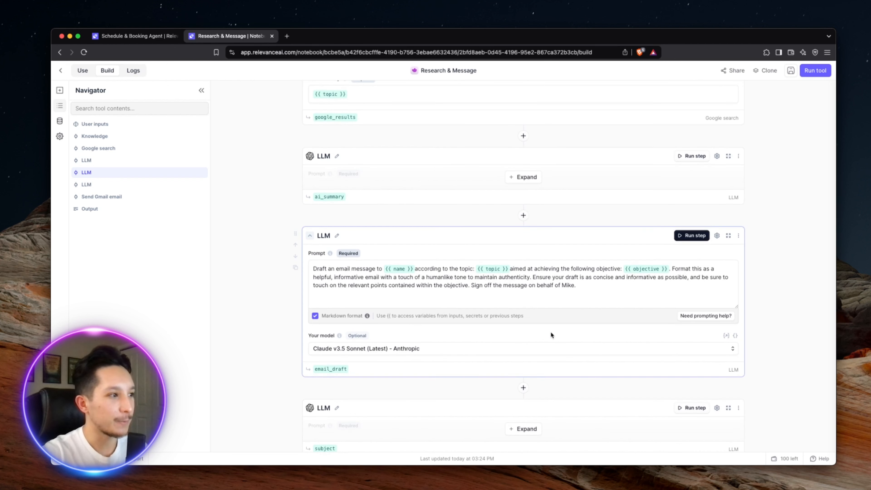
left_click(310, 237)
Expand the subject LLM step, read its email subject line prompt, and collapse the step
scroll(461, 317, "down", 1)
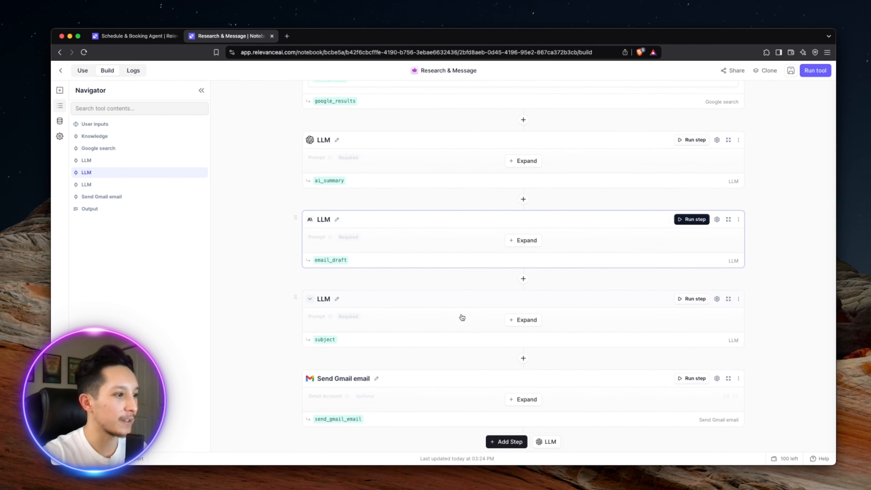
left_click(526, 319)
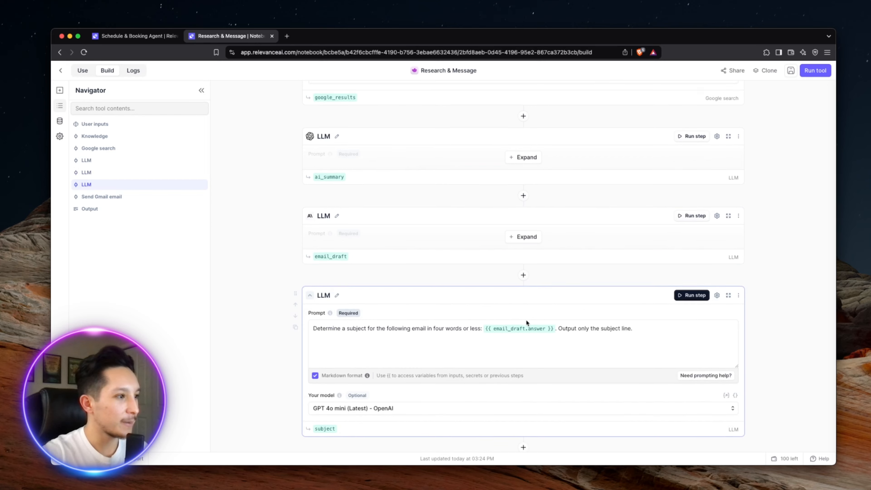
scroll(526, 322, "down", 2)
scroll(526, 322, "down", 1)
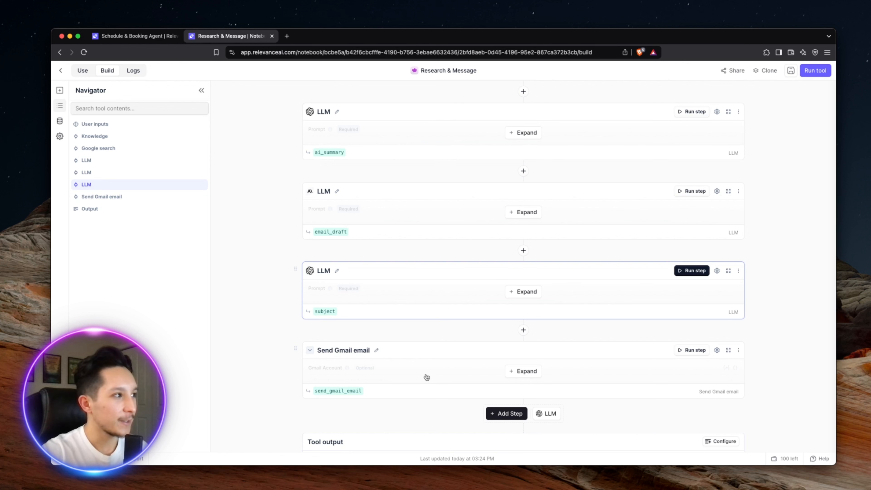
Review the order of the Research & Message steps from the Contact Name input through Knowledge, Google search and the LLM steps
scroll(427, 377, "up", 5)
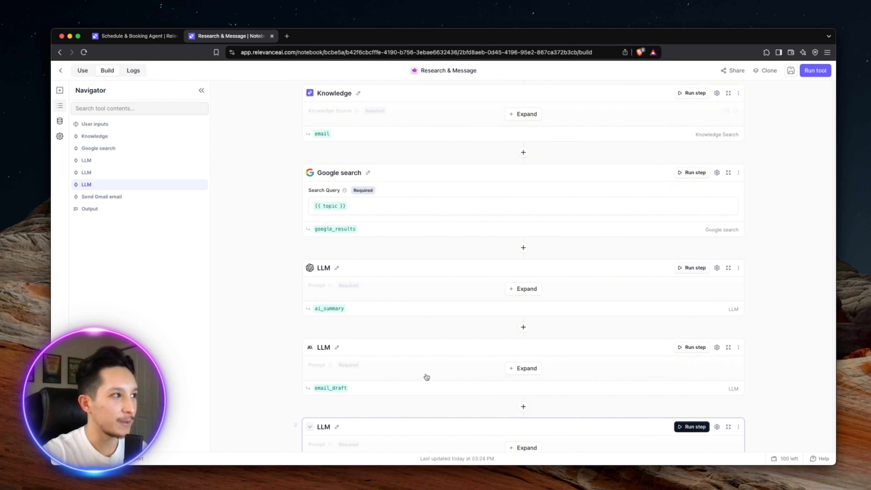
scroll(426, 377, "up", 3)
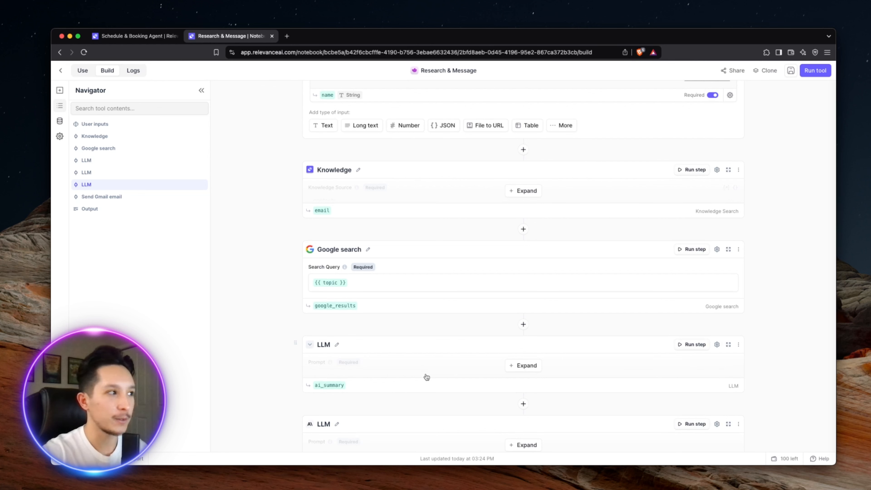
scroll(427, 377, "up", 1)
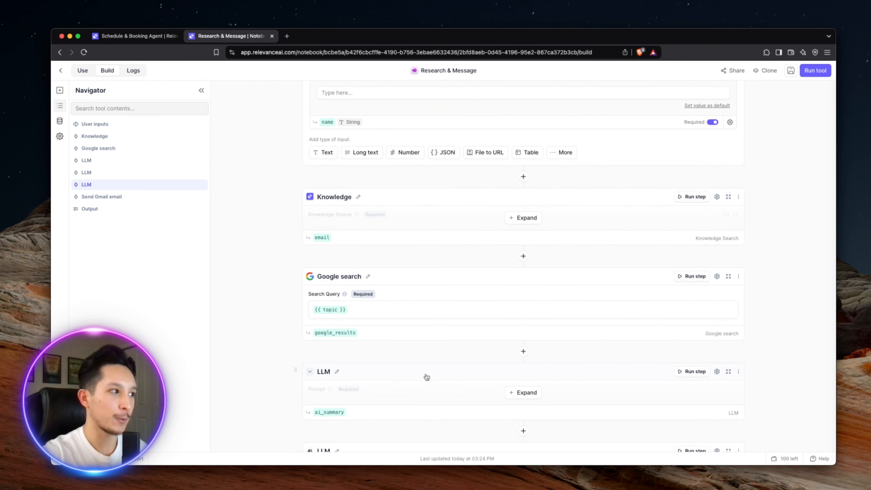
scroll(426, 377, "up", 3)
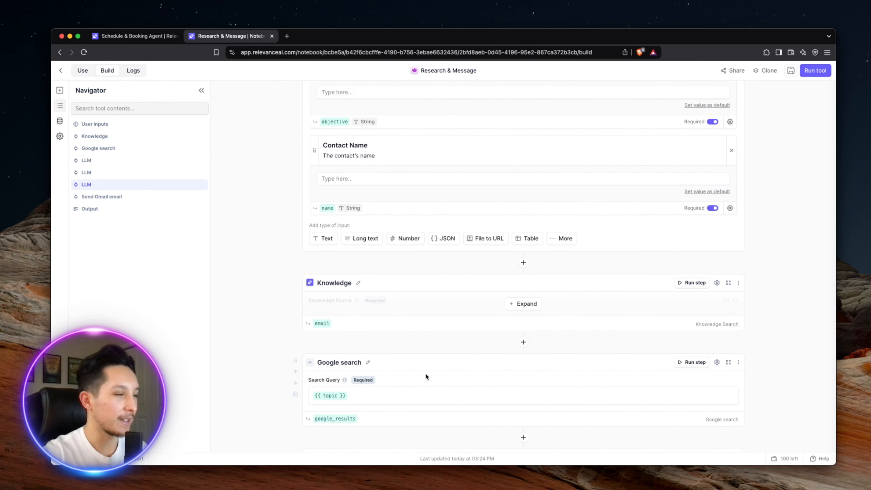
scroll(426, 375, "down", 1)
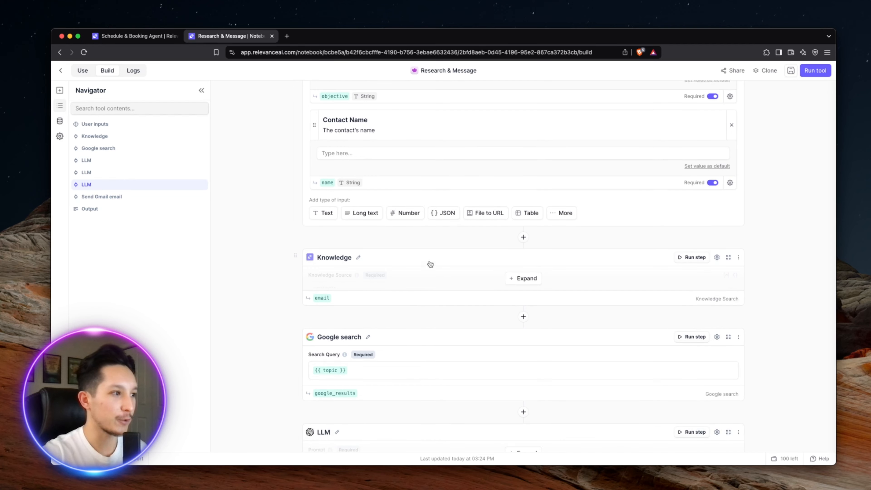
scroll(446, 288, "down", 3)
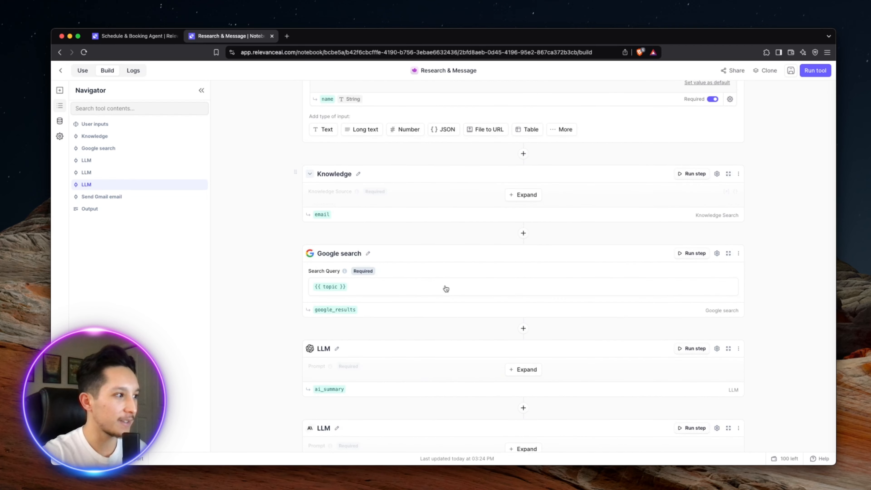
scroll(482, 288, "down", 3)
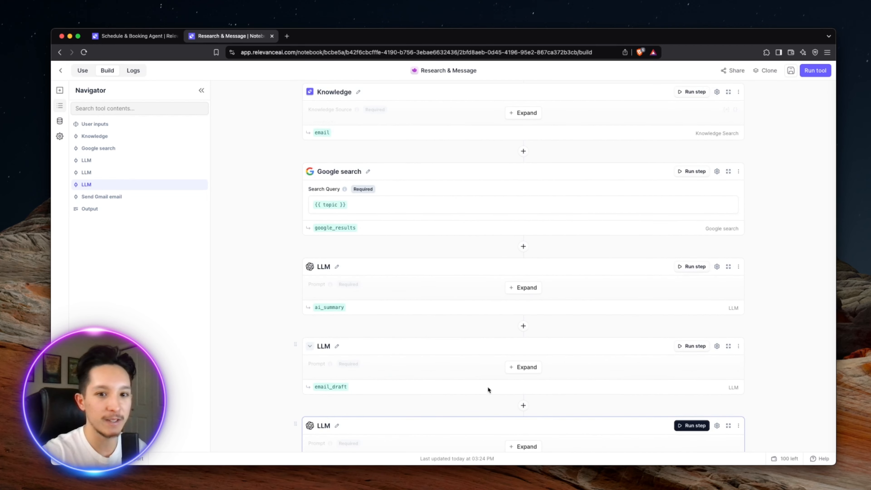